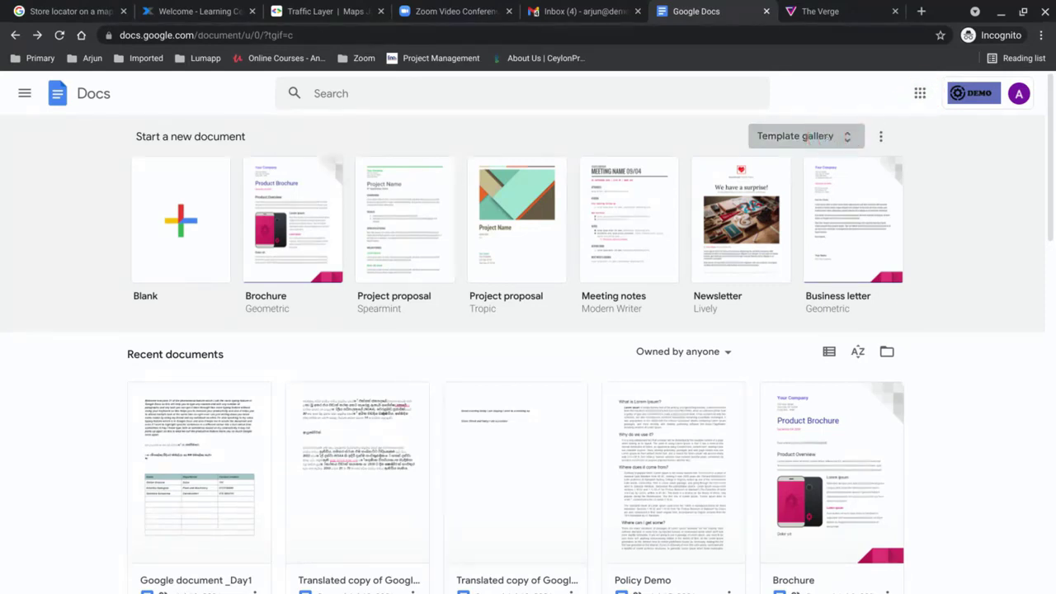
Step: Browse the general work templates in the template gallery, and return to the Docs home page
{"action": "left_click", "coordinate": [814, 135]}
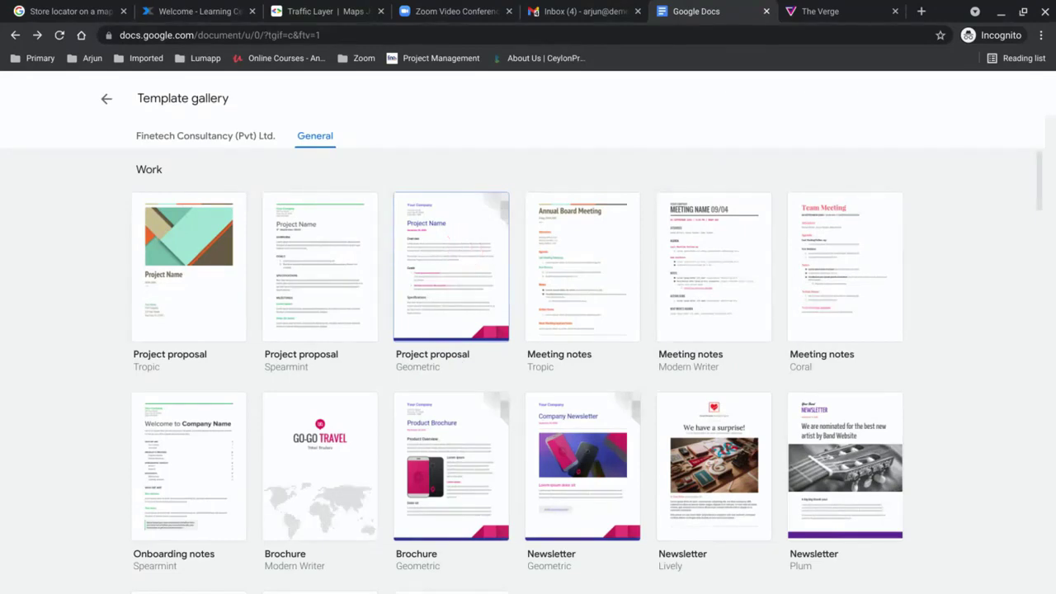
{"action": "scroll", "coordinate": [588, 370], "scroll_direction": "down", "scroll_amount": 1}
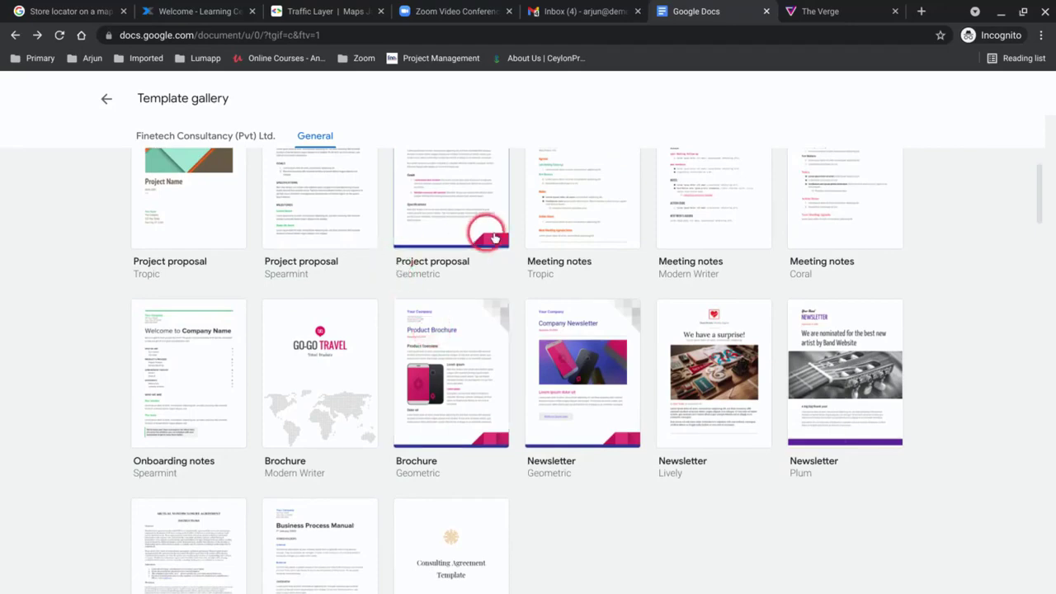
{"action": "scroll", "coordinate": [713, 256], "scroll_direction": "down", "scroll_amount": 5}
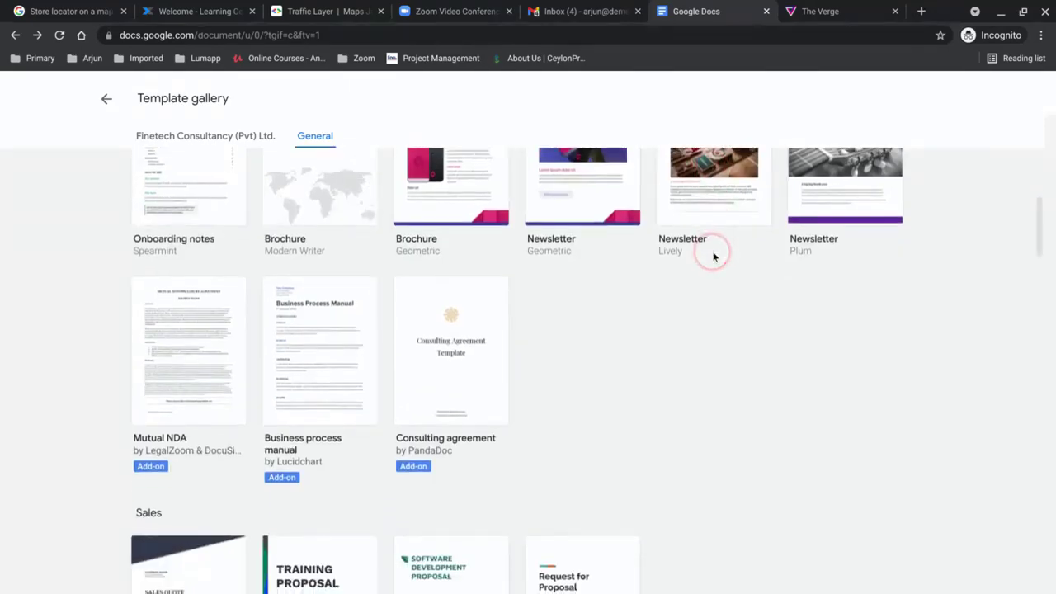
{"action": "scroll", "coordinate": [714, 255], "scroll_direction": "up", "scroll_amount": 3}
{"action": "scroll", "coordinate": [714, 256], "scroll_direction": "up", "scroll_amount": 3}
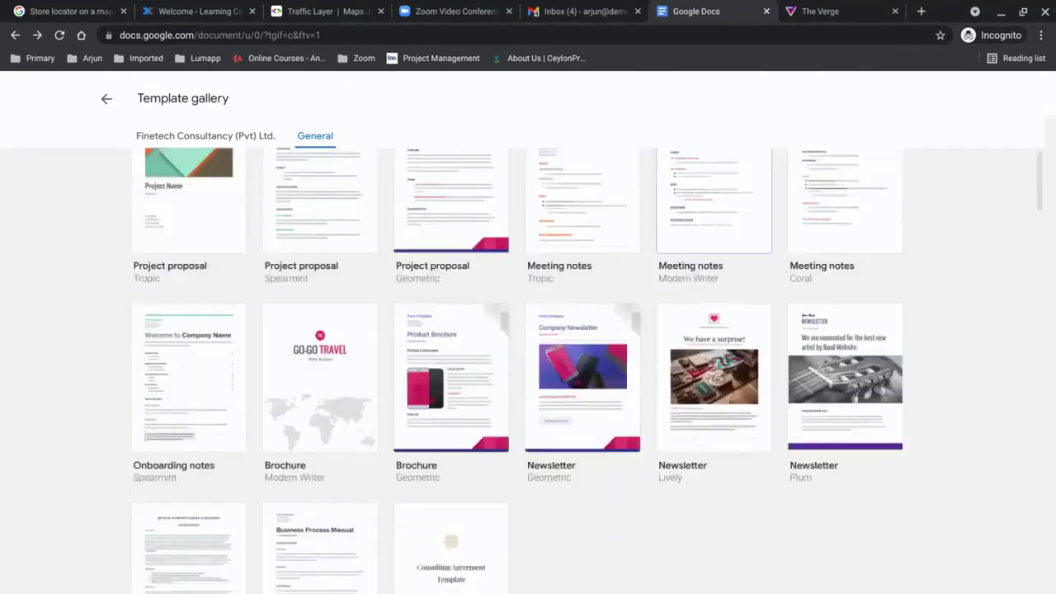
{"action": "scroll", "coordinate": [714, 256], "scroll_direction": "down", "scroll_amount": 8}
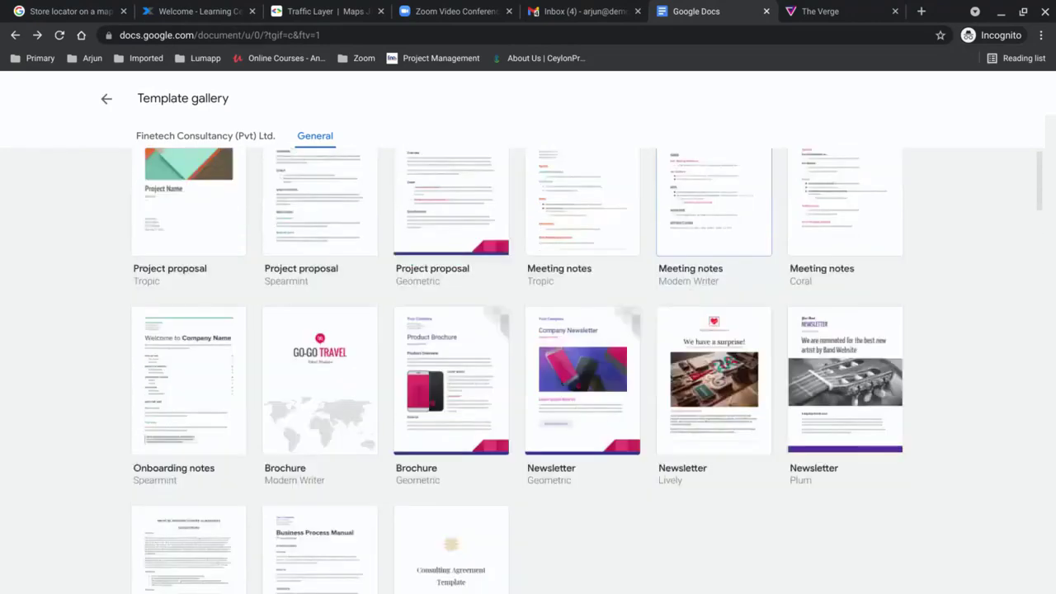
{"action": "scroll", "coordinate": [713, 256], "scroll_direction": "up", "scroll_amount": 7}
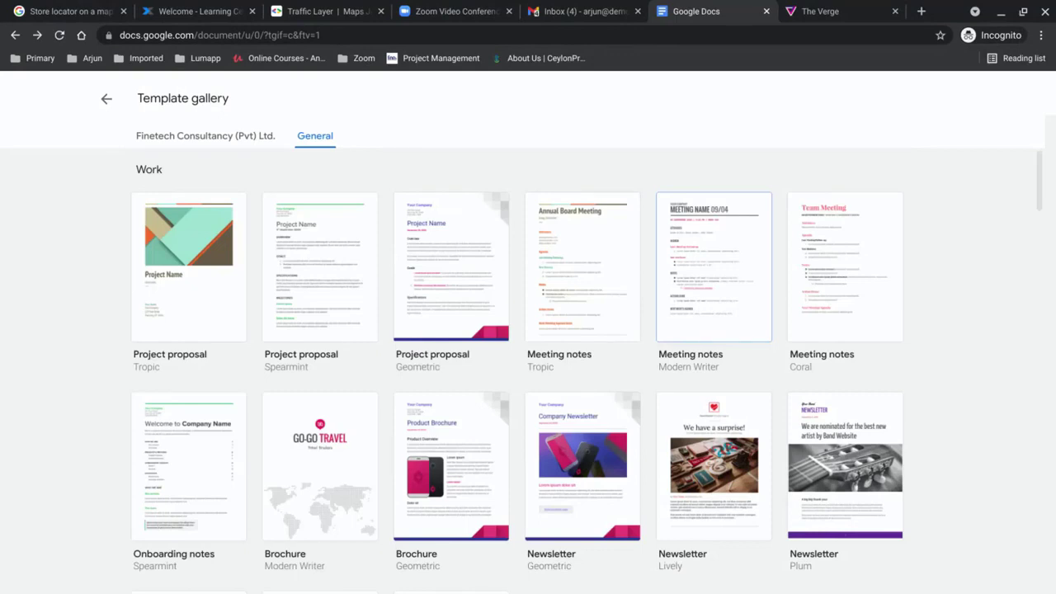
{"action": "left_click", "coordinate": [104, 102]}
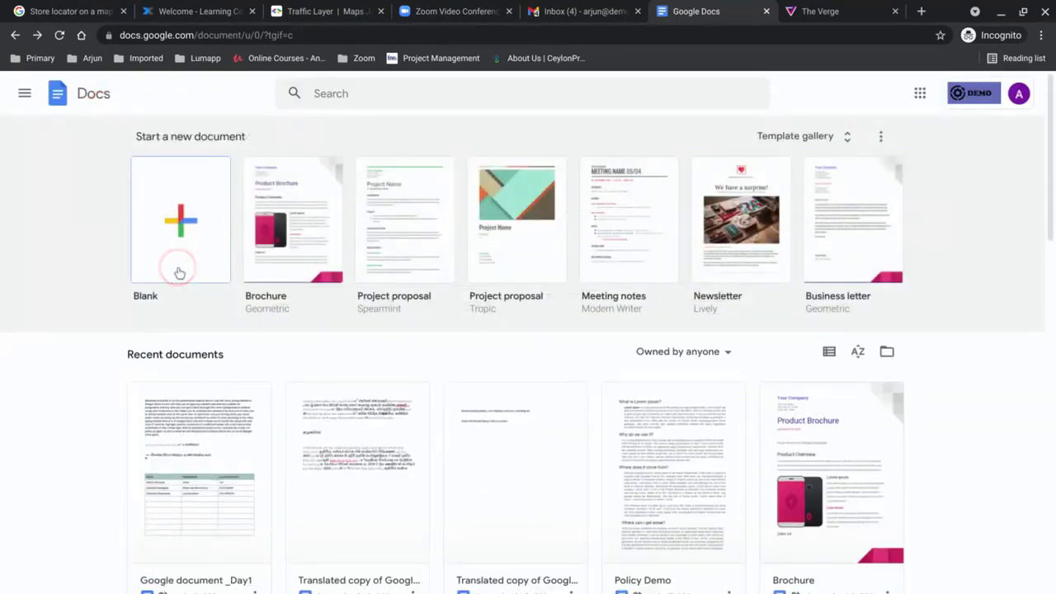
Step: Create a blank document and name it "My First Doc"
{"action": "left_click", "coordinate": [184, 225]}
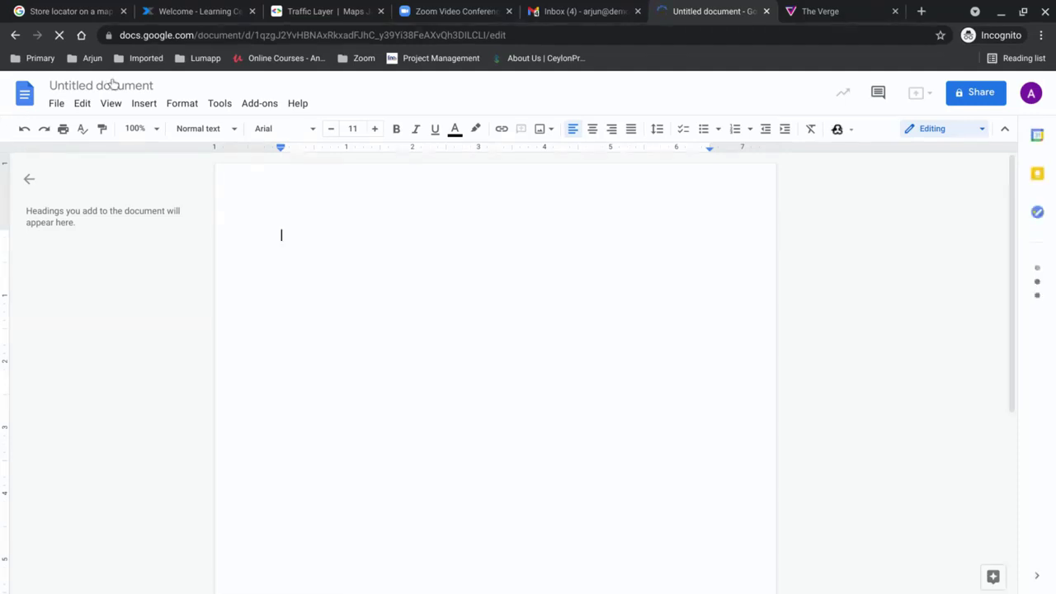
{"action": "left_click", "coordinate": [106, 86]}
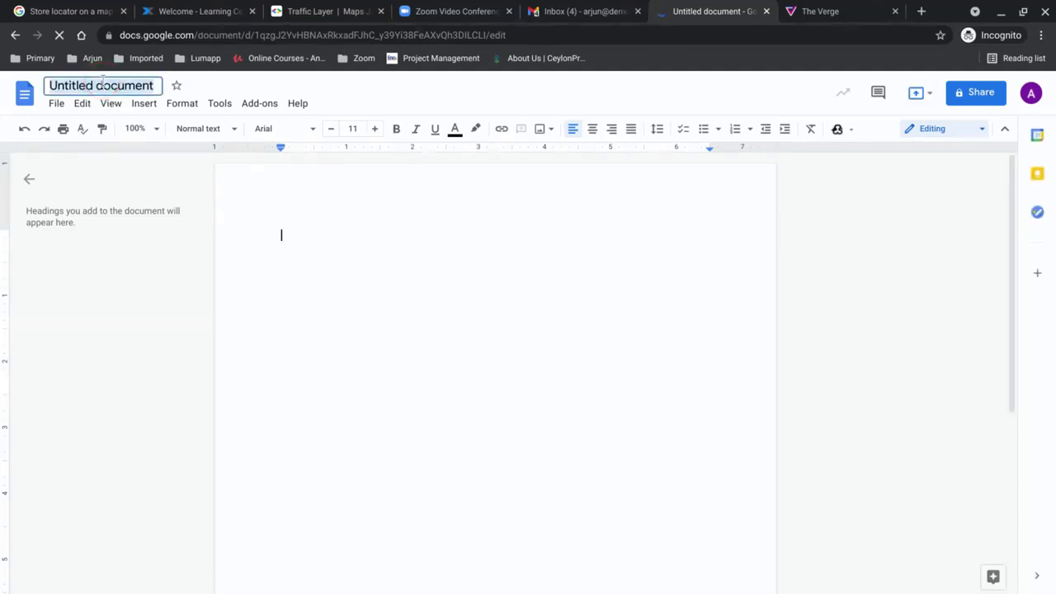
{"action": "type", "text": "M"}
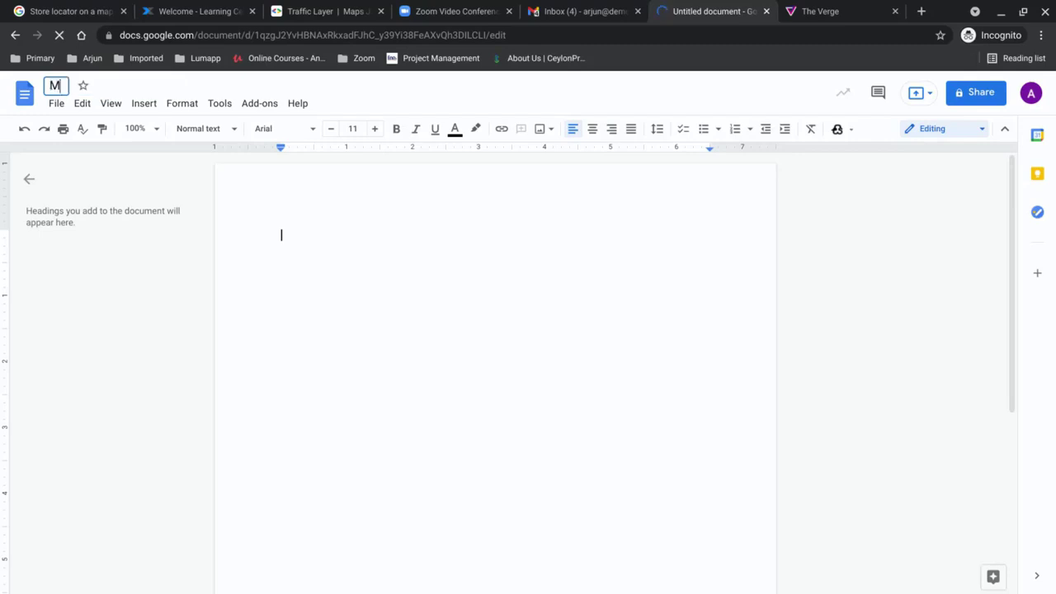
{"action": "type", "text": "y Fir"}
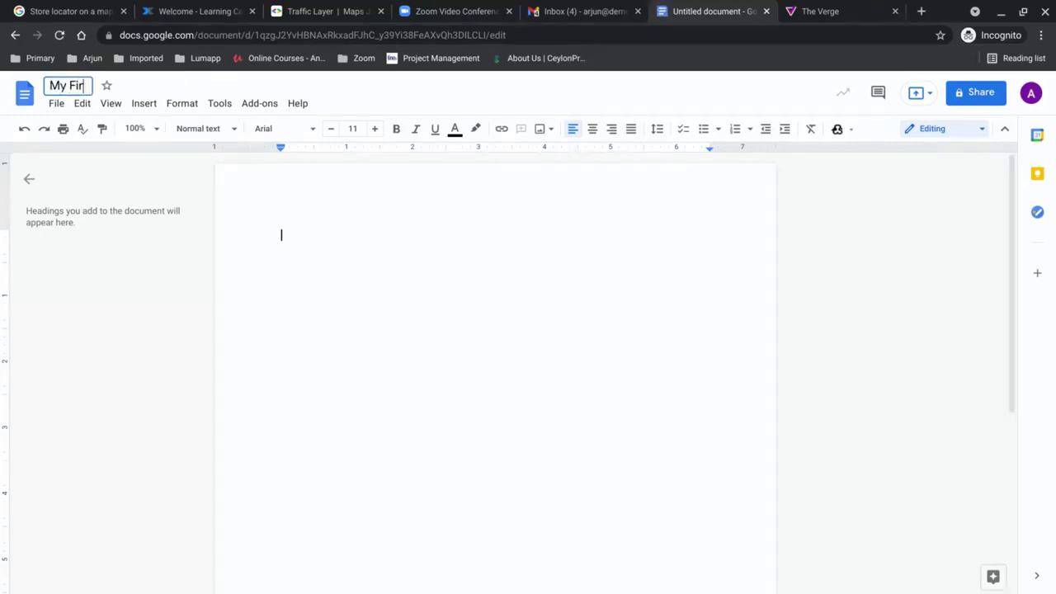
{"action": "type", "text": "st Doc"}
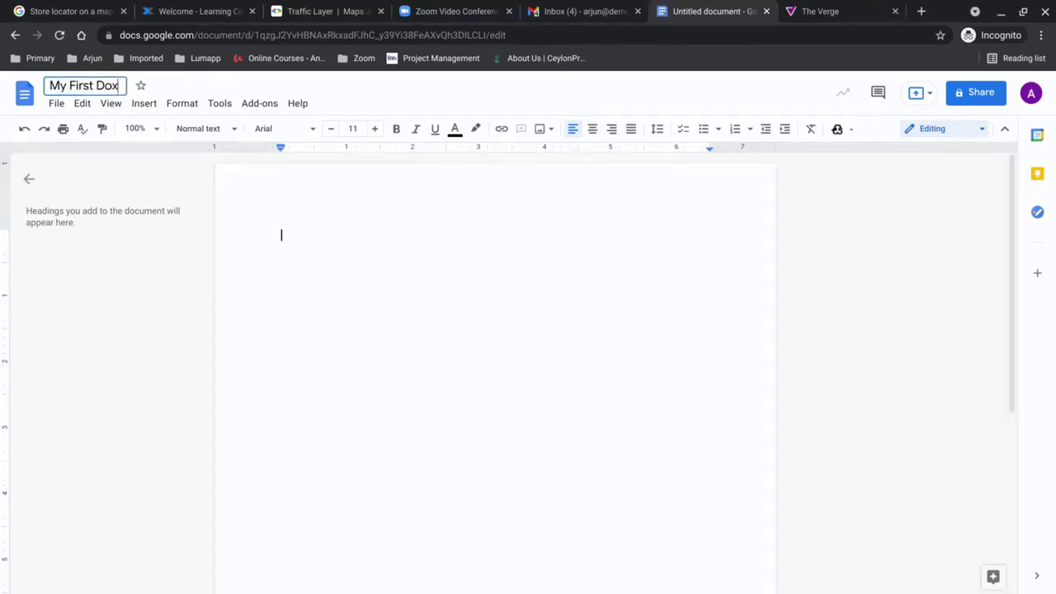
{"action": "left_click", "coordinate": [356, 283]}
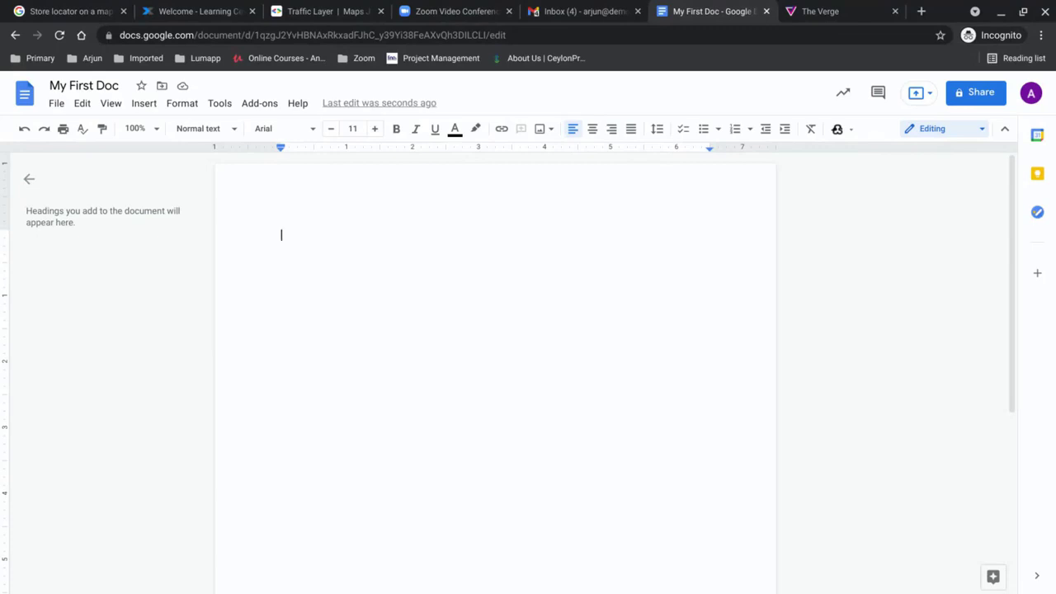
Step: Dictate a paragraph about creating documents by voice into the document body with Voice typing, and stop the recording
{"action": "left_click", "coordinate": [272, 258]}
{"action": "left_click", "coordinate": [267, 188]}
{"action": "left_click", "coordinate": [280, 245]}
{"action": "left_click", "coordinate": [223, 105]}
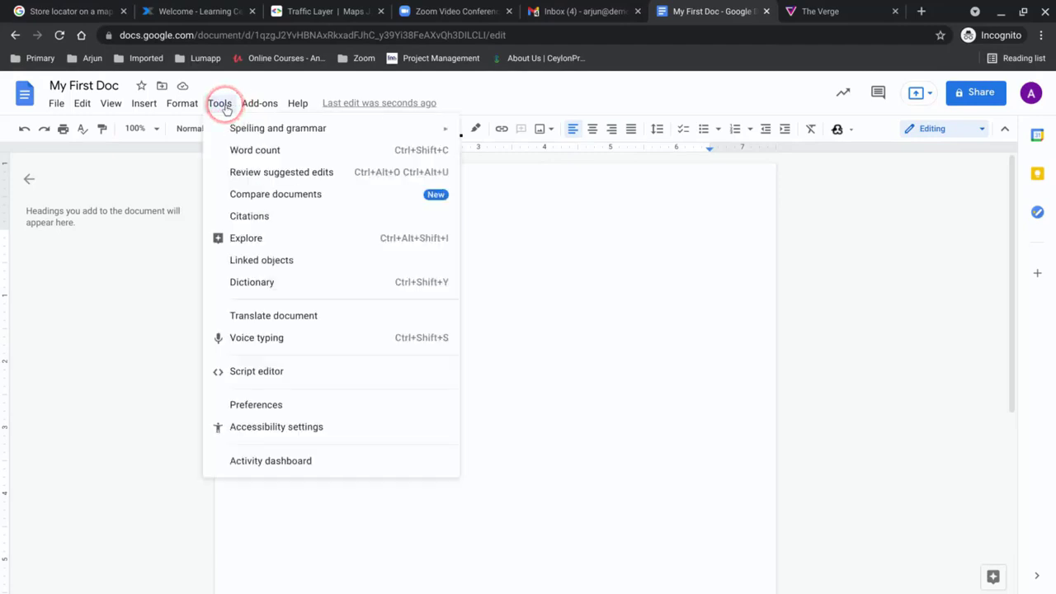
{"action": "left_click", "coordinate": [281, 338]}
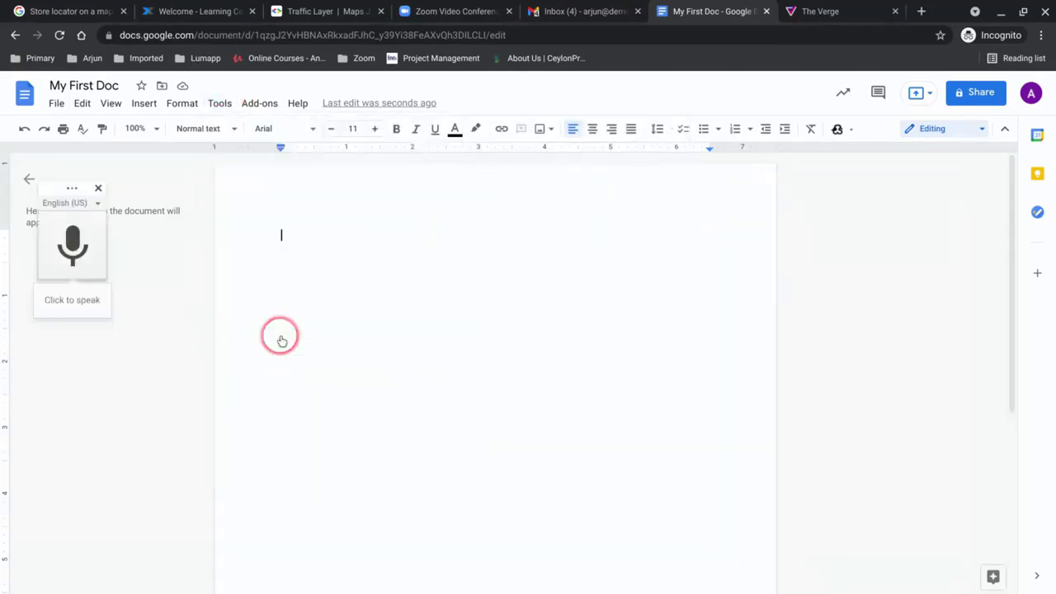
{"action": "left_click", "coordinate": [72, 246]}
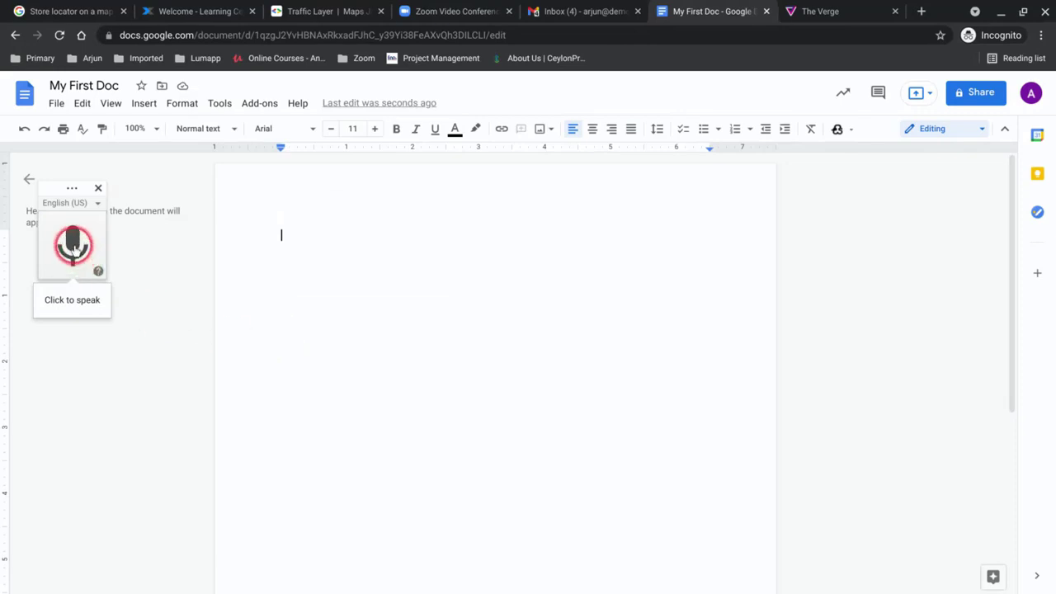
{"action": "left_click", "coordinate": [73, 248]}
{"action": "left_click", "coordinate": [81, 246]}
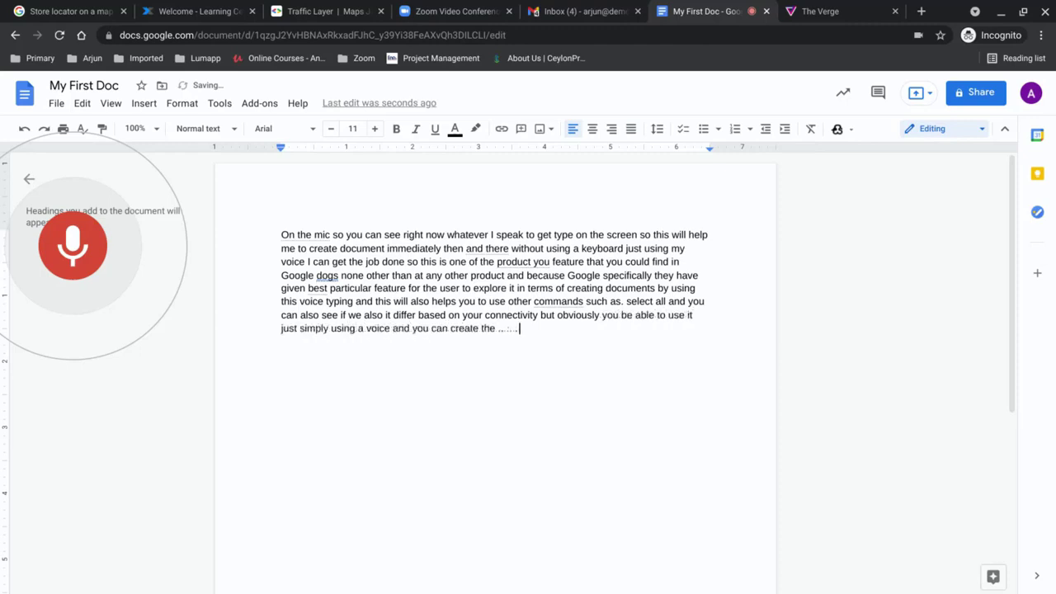
{"action": "left_click", "coordinate": [101, 247]}
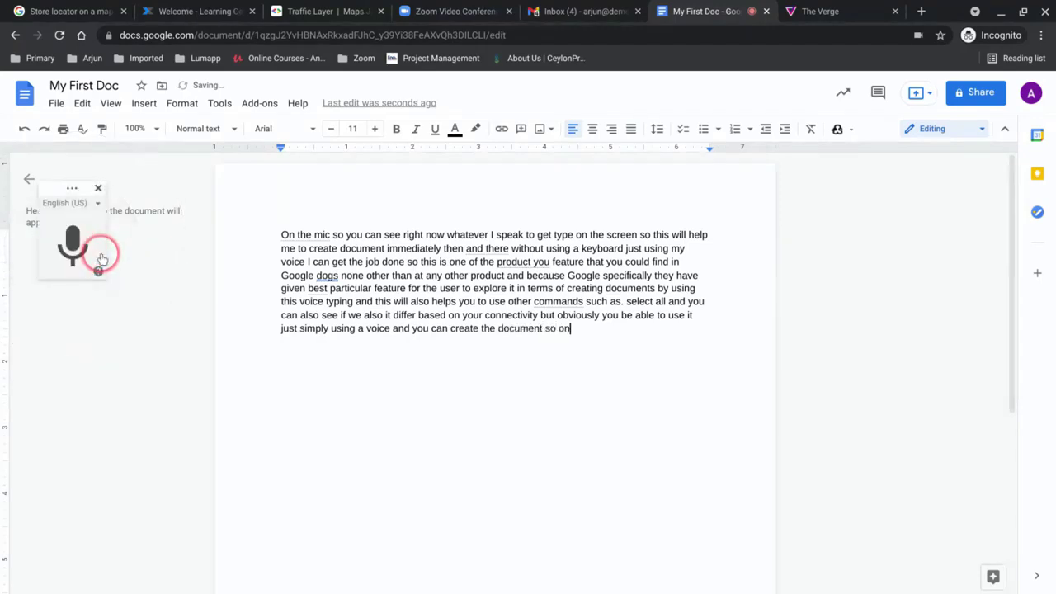
Step: Look through the available voice typing languages, including the Tamil and Sinhala entries, and close the voice typing tool
{"action": "left_click", "coordinate": [87, 208]}
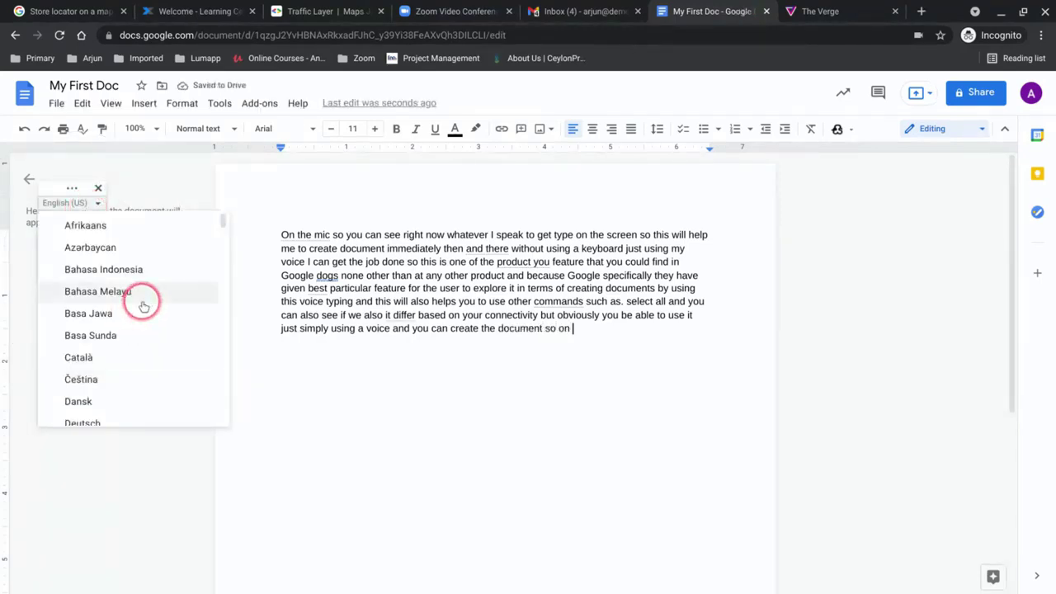
{"action": "scroll", "coordinate": [142, 304], "scroll_direction": "down", "scroll_amount": 3}
{"action": "scroll", "coordinate": [142, 306], "scroll_direction": "down", "scroll_amount": 8}
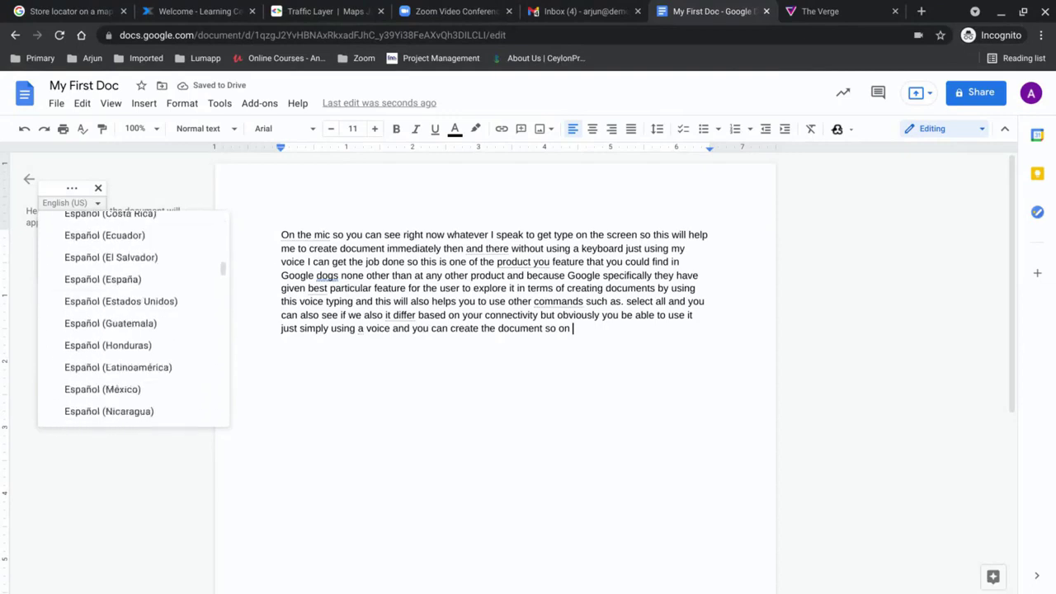
{"action": "scroll", "coordinate": [132, 317], "scroll_direction": "down", "scroll_amount": 10}
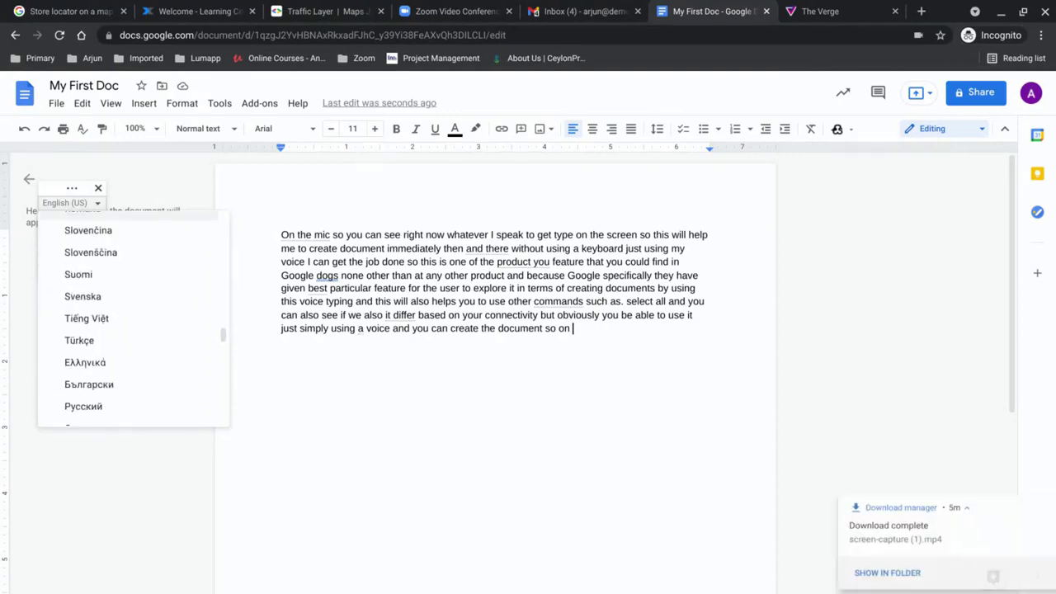
{"action": "scroll", "coordinate": [132, 307], "scroll_direction": "down", "scroll_amount": 3}
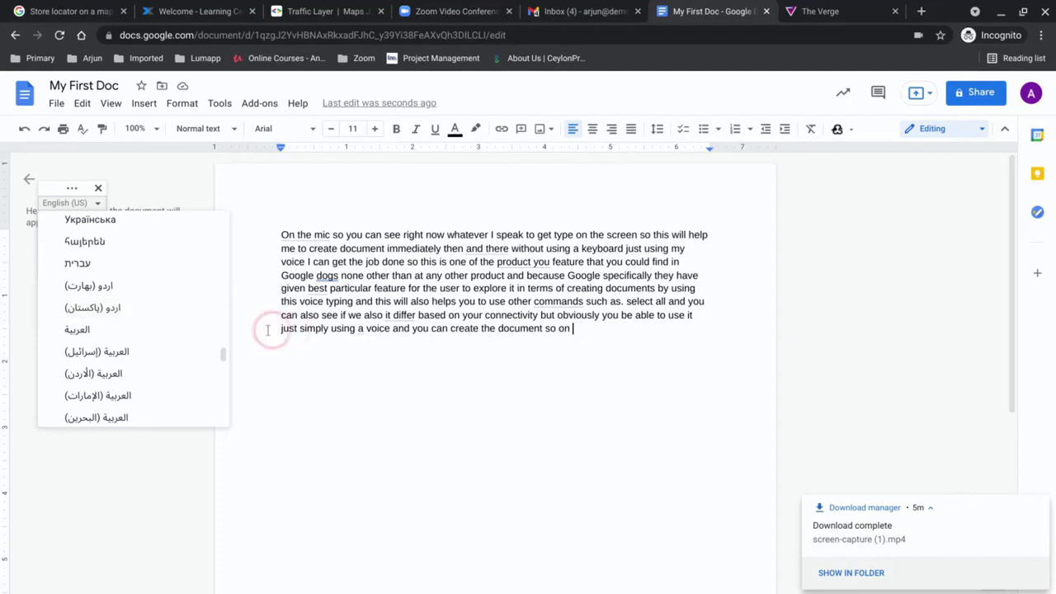
{"action": "scroll", "coordinate": [145, 334], "scroll_direction": "down", "scroll_amount": 10}
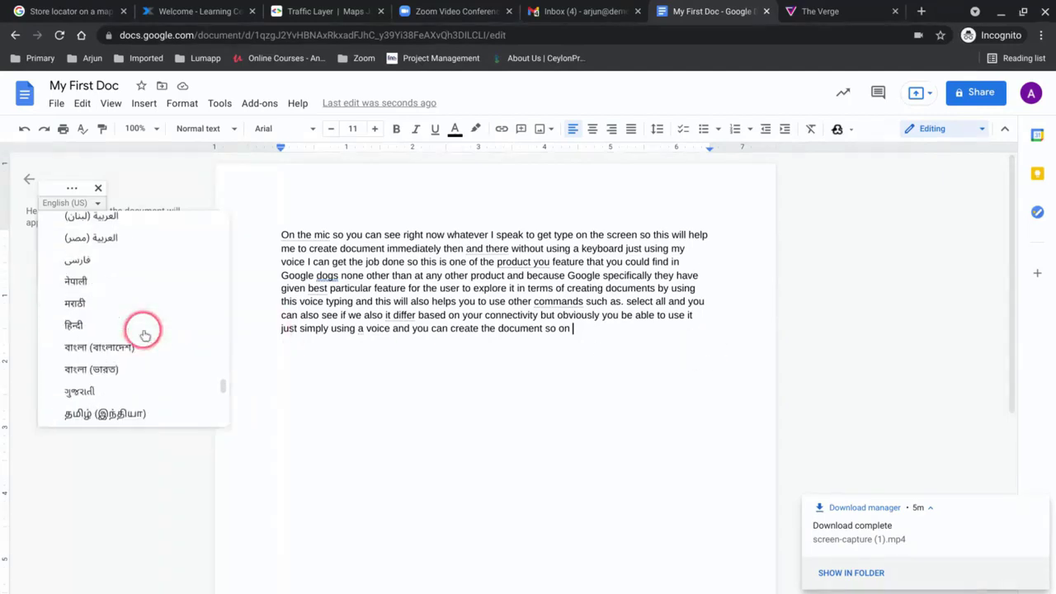
{"action": "scroll", "coordinate": [145, 334], "scroll_direction": "up", "scroll_amount": 1}
{"action": "scroll", "coordinate": [147, 322], "scroll_direction": "down", "scroll_amount": 3}
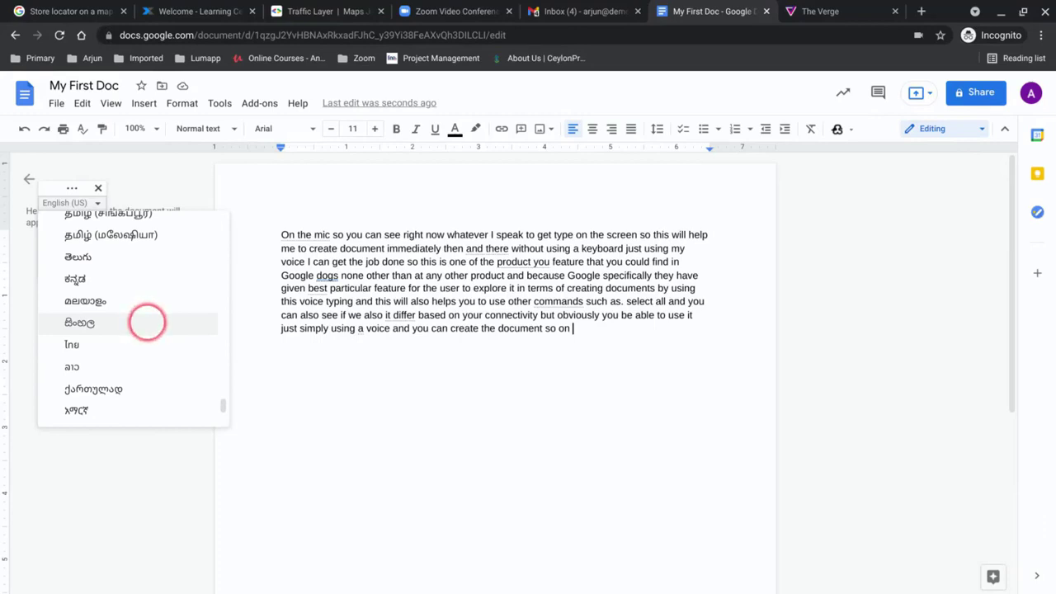
{"action": "scroll", "coordinate": [147, 322], "scroll_direction": "up", "scroll_amount": 3}
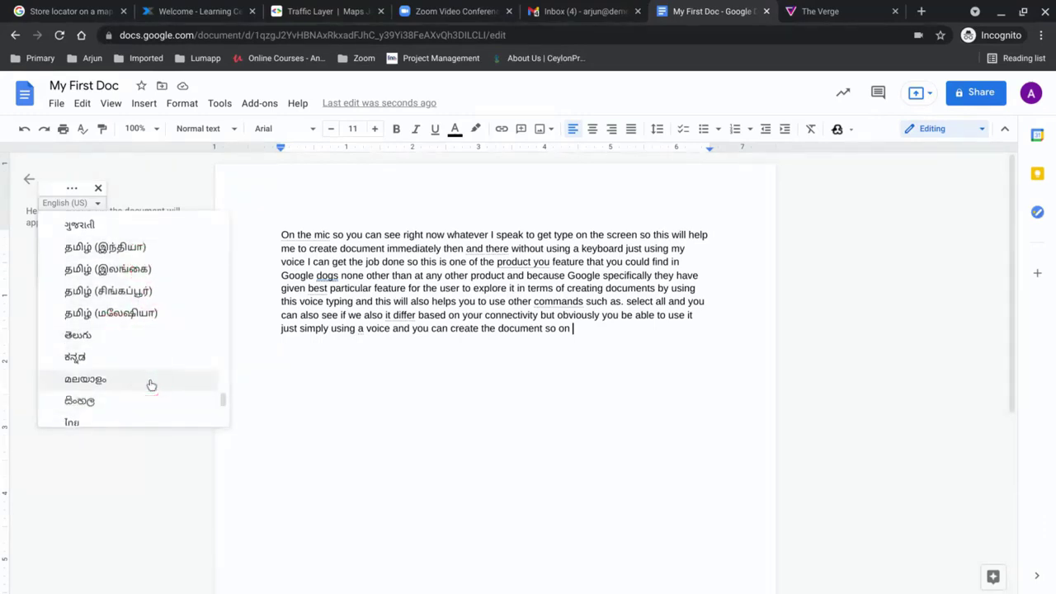
{"action": "scroll", "coordinate": [151, 385], "scroll_direction": "down", "scroll_amount": 1}
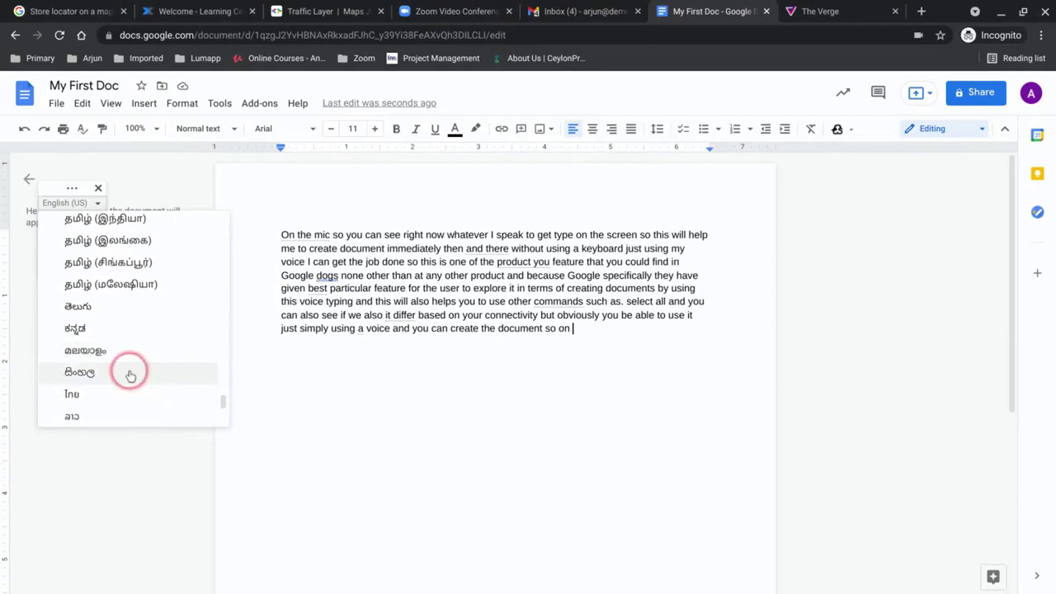
{"action": "left_click", "coordinate": [217, 180]}
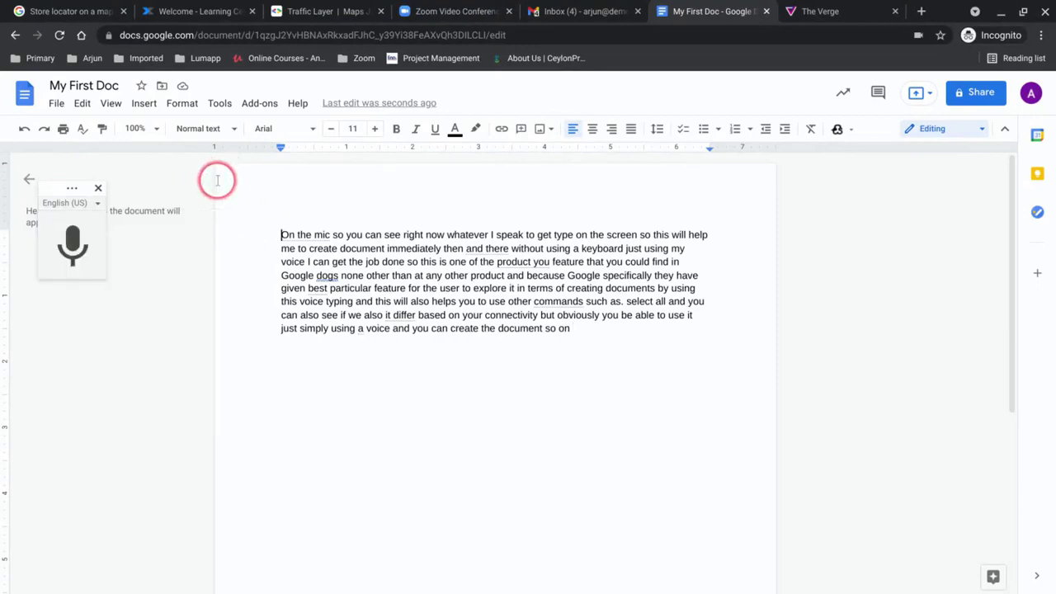
{"action": "left_click", "coordinate": [98, 189]}
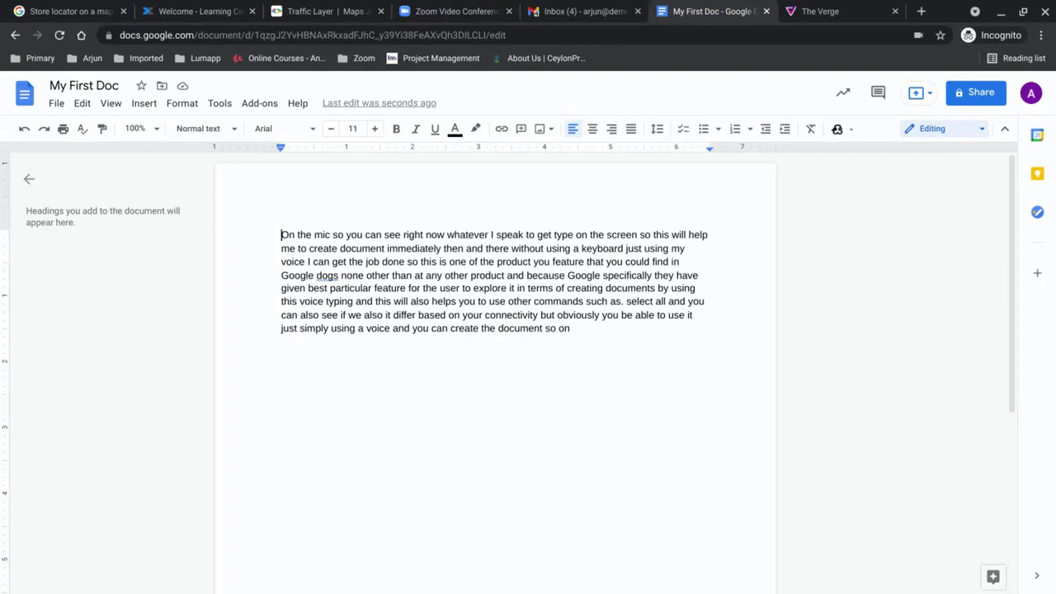
Step: Add the first suggested contact to the document's sharing list with the Editor role
{"action": "left_click", "coordinate": [414, 108]}
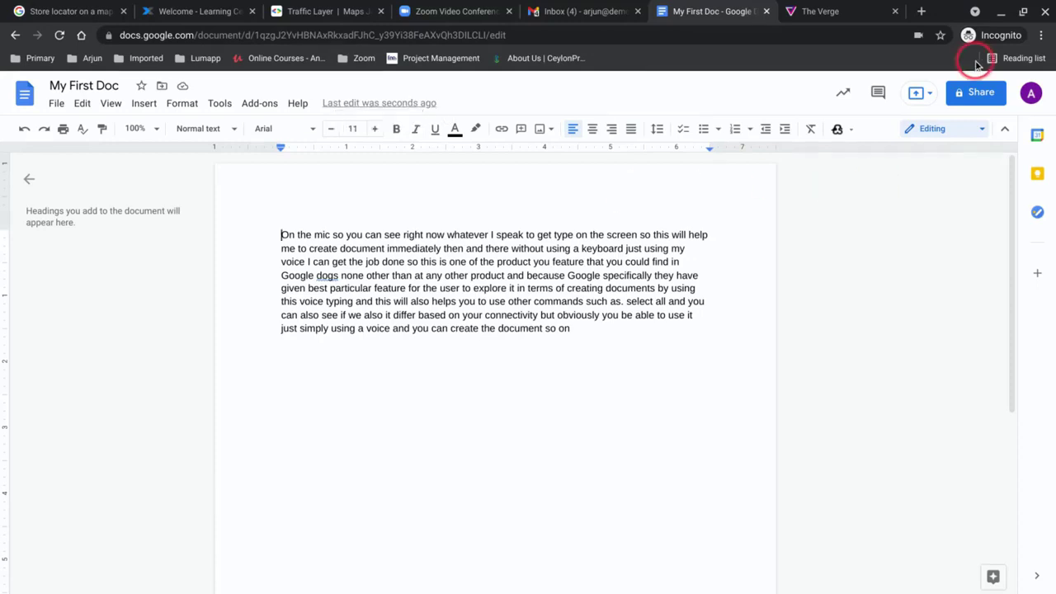
{"action": "left_click", "coordinate": [975, 93]}
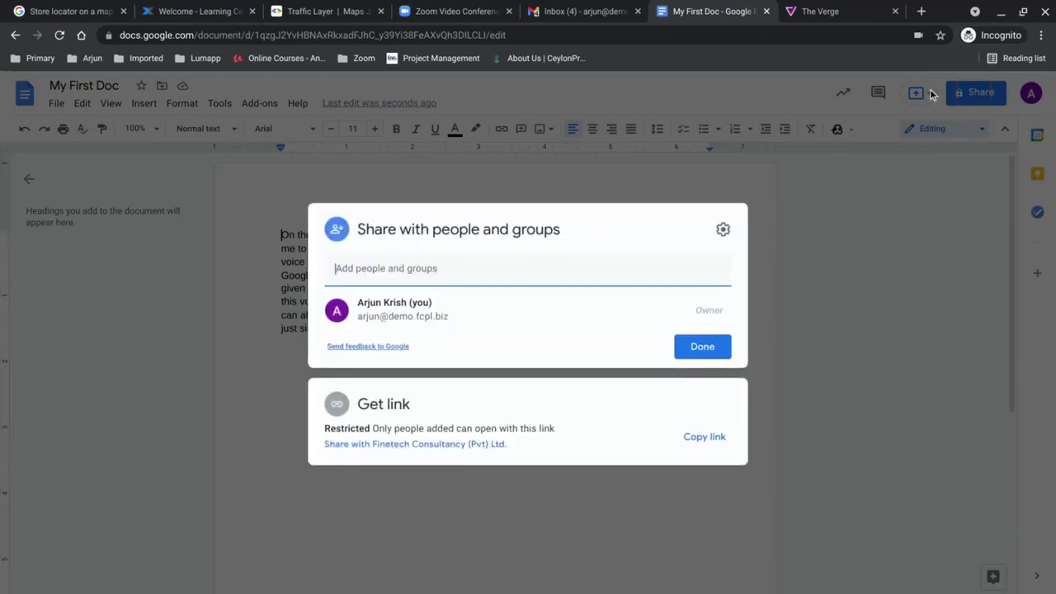
{"action": "left_click", "coordinate": [384, 264]}
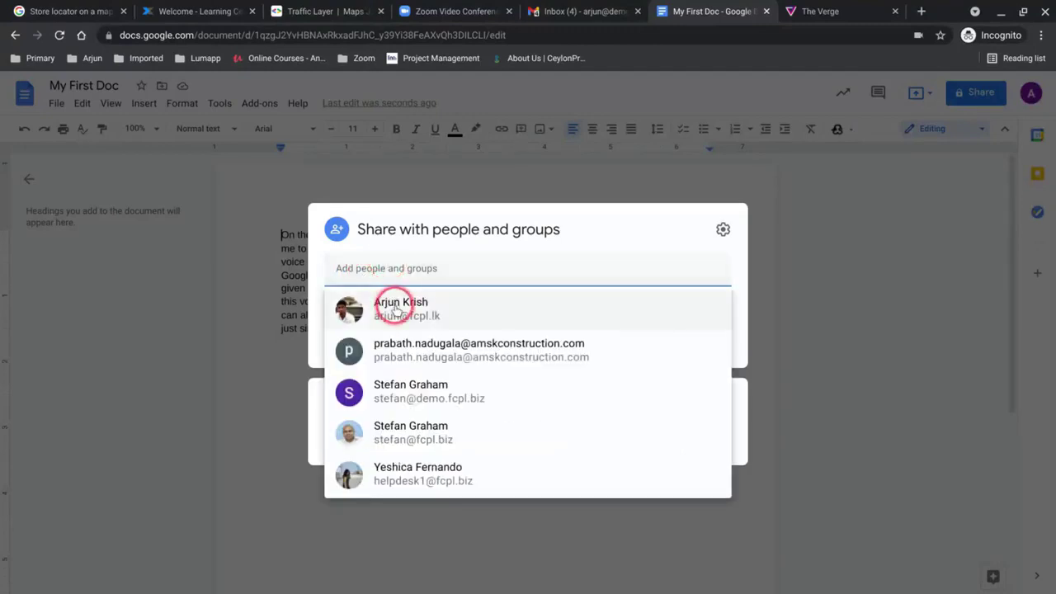
{"action": "mouse_move", "coordinate": [396, 310]}
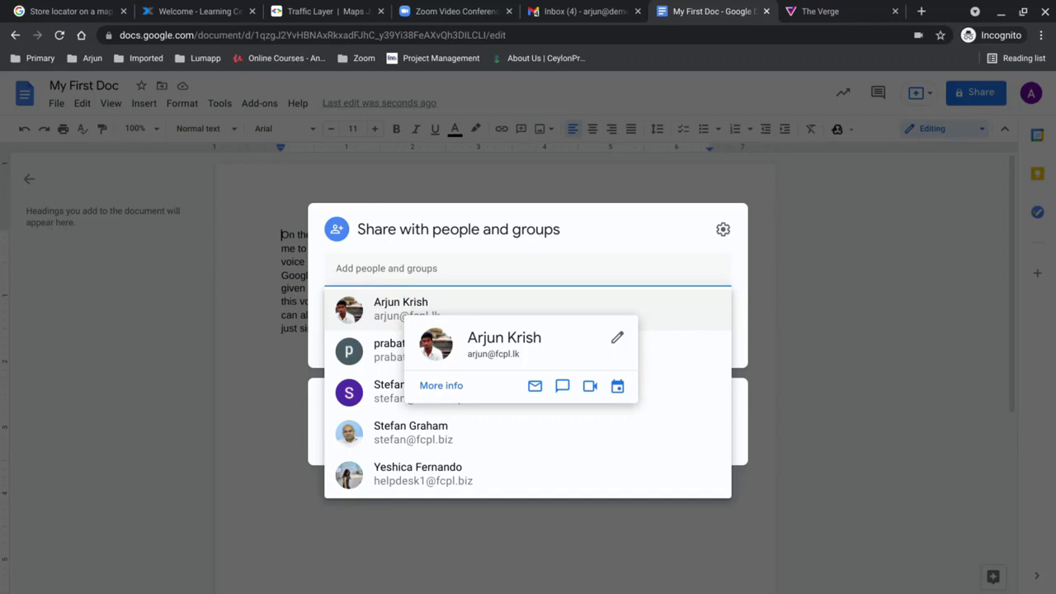
{"action": "left_click", "coordinate": [388, 313]}
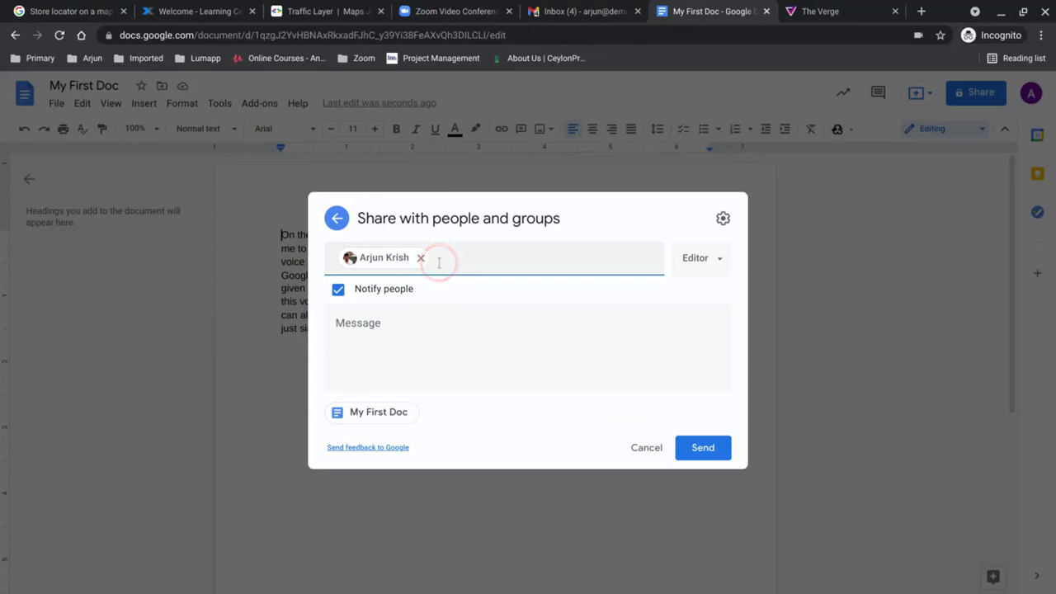
{"action": "left_click", "coordinate": [715, 262]}
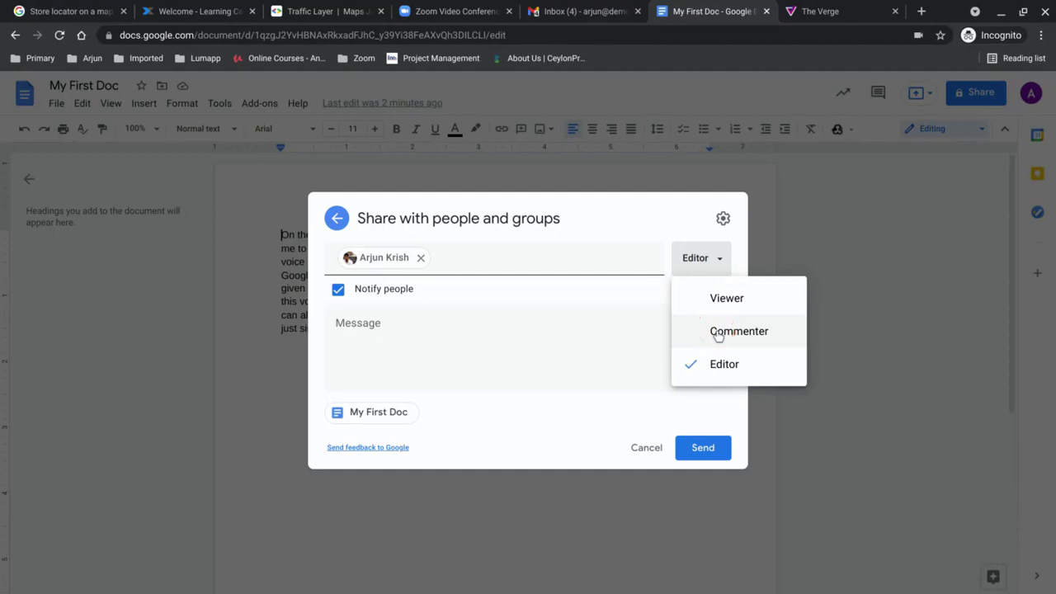
{"action": "left_click", "coordinate": [717, 364]}
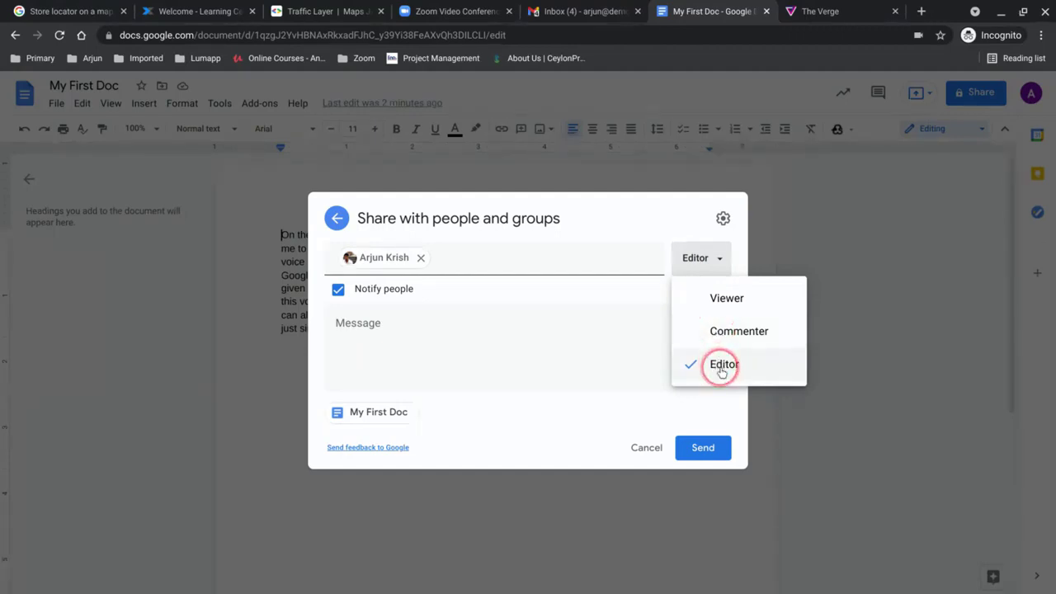
Step: Send the sharing invitation for the document and confirm sharing it outside the organization
{"action": "left_click", "coordinate": [690, 446]}
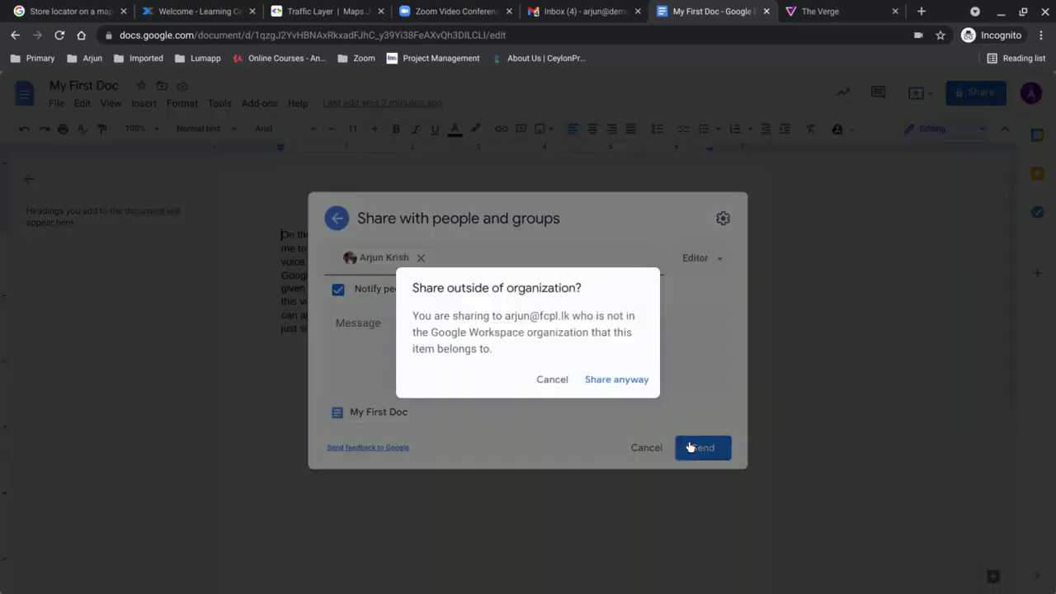
{"action": "left_click", "coordinate": [613, 386]}
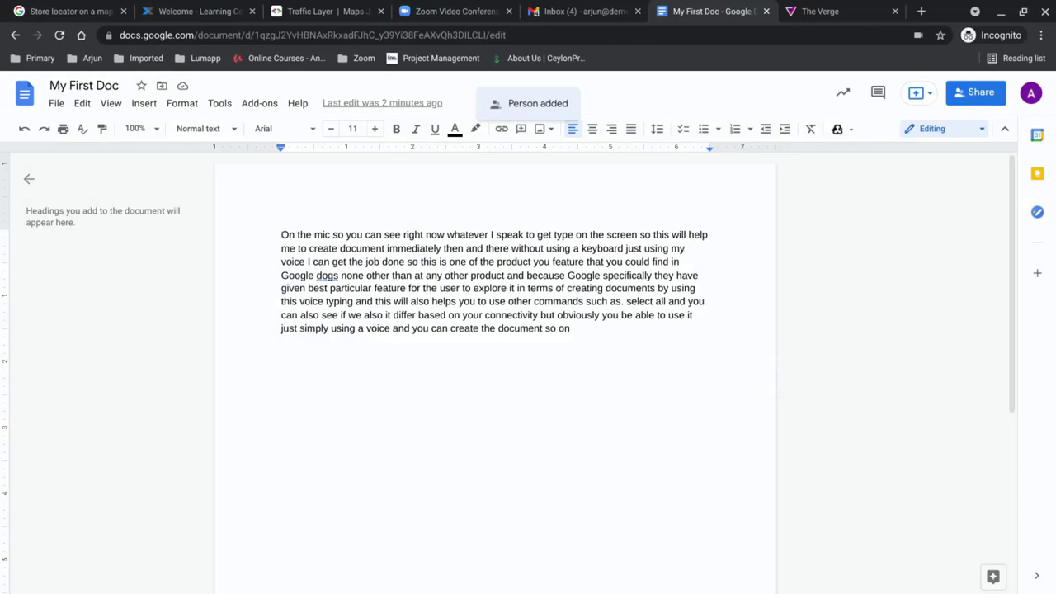
Step: Switch to the recipient's Gmail inbox and open "My First Doc" from the document sharing email
{"action": "key", "text": "alt+Tab"}
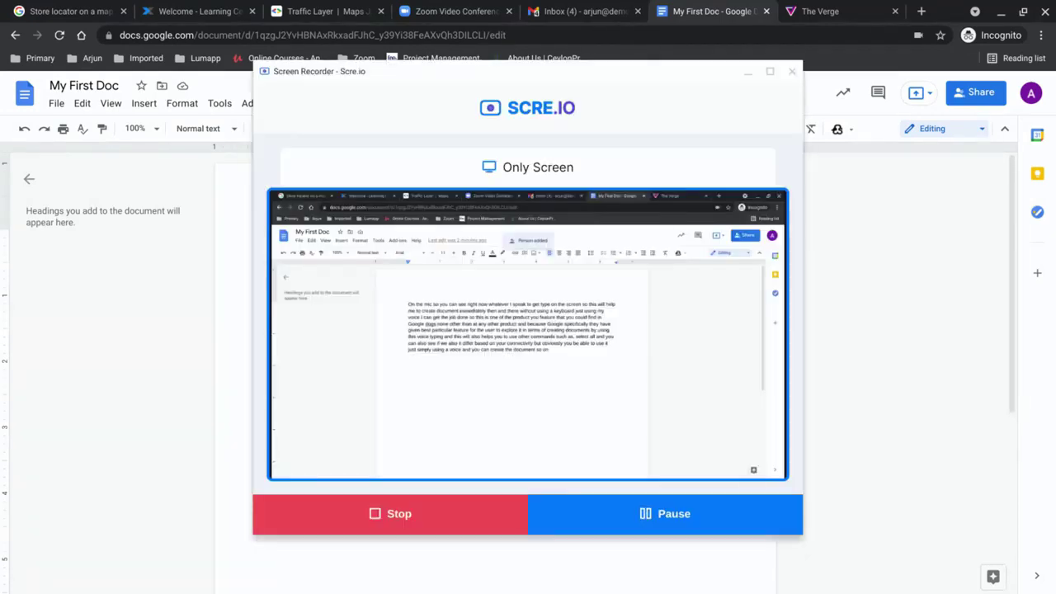
{"action": "left_click", "coordinate": [814, 259]}
{"action": "key", "text": "alt+Tab"}
{"action": "key", "text": "alt+Tab"}
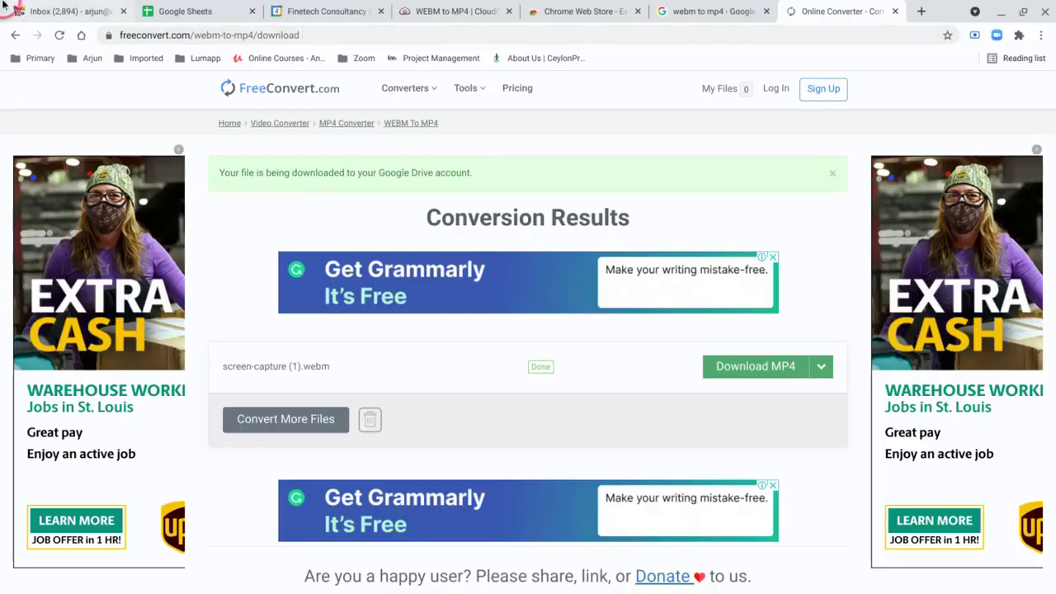
{"action": "left_click", "coordinate": [6, 3]}
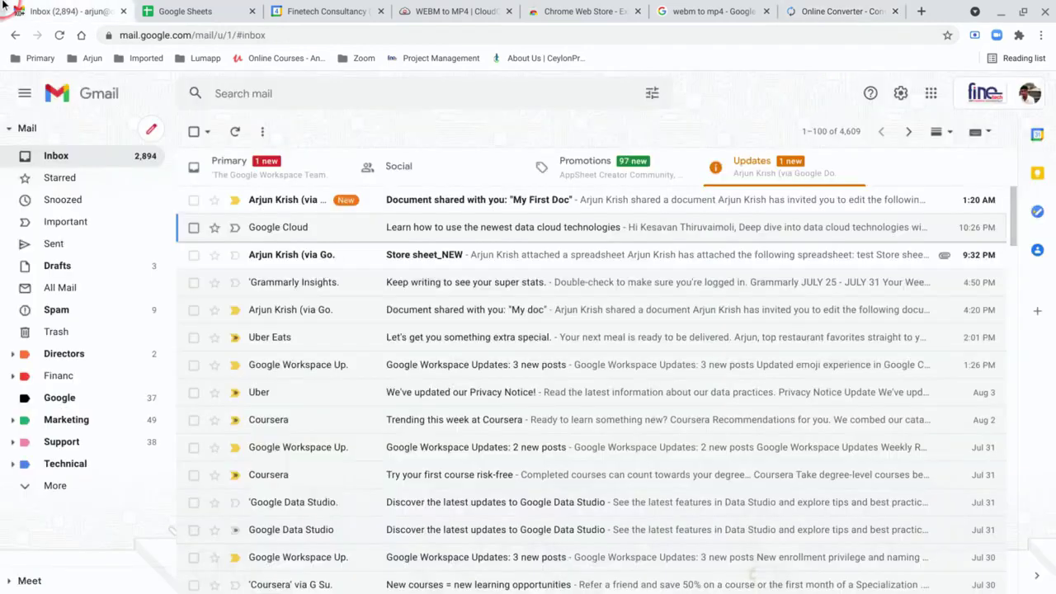
{"action": "left_click", "coordinate": [479, 206]}
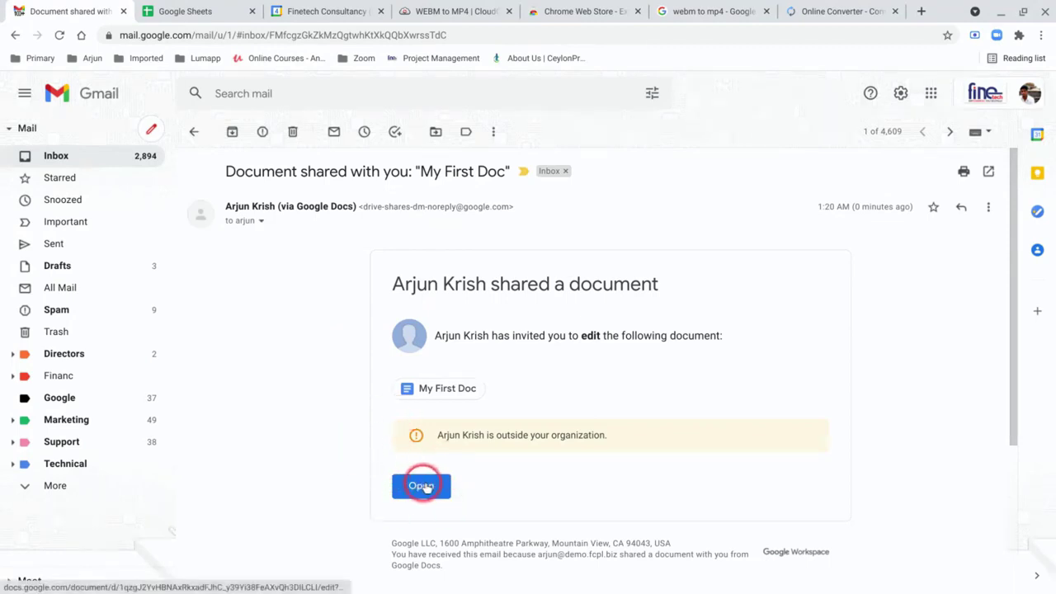
{"action": "left_click", "coordinate": [421, 487]}
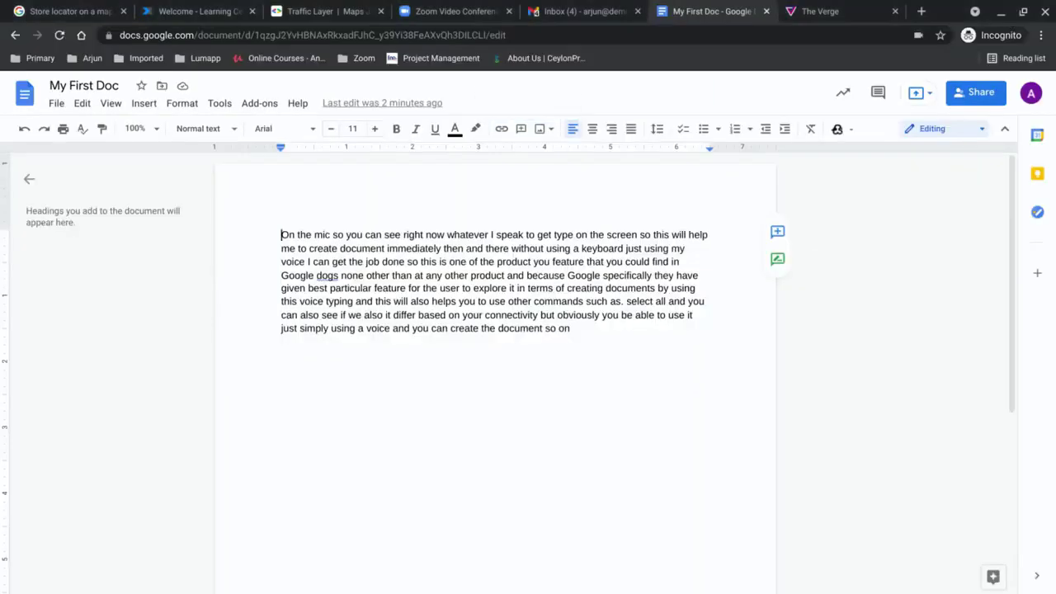
Step: View the contact card of the collaborator who has the document open in the owner's window
{"action": "left_click", "coordinate": [655, 337]}
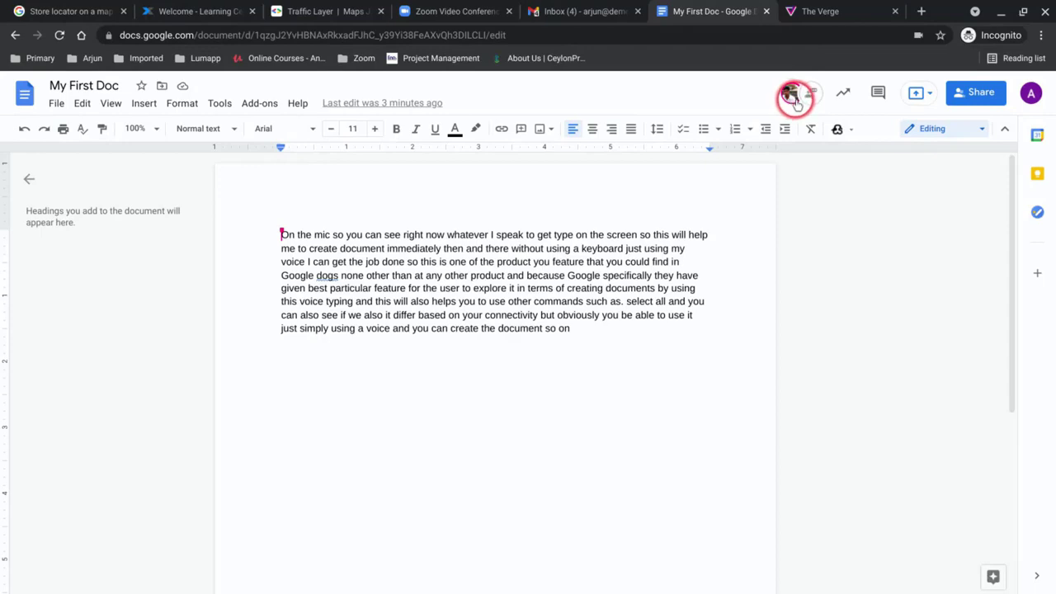
{"action": "mouse_move", "coordinate": [791, 95]}
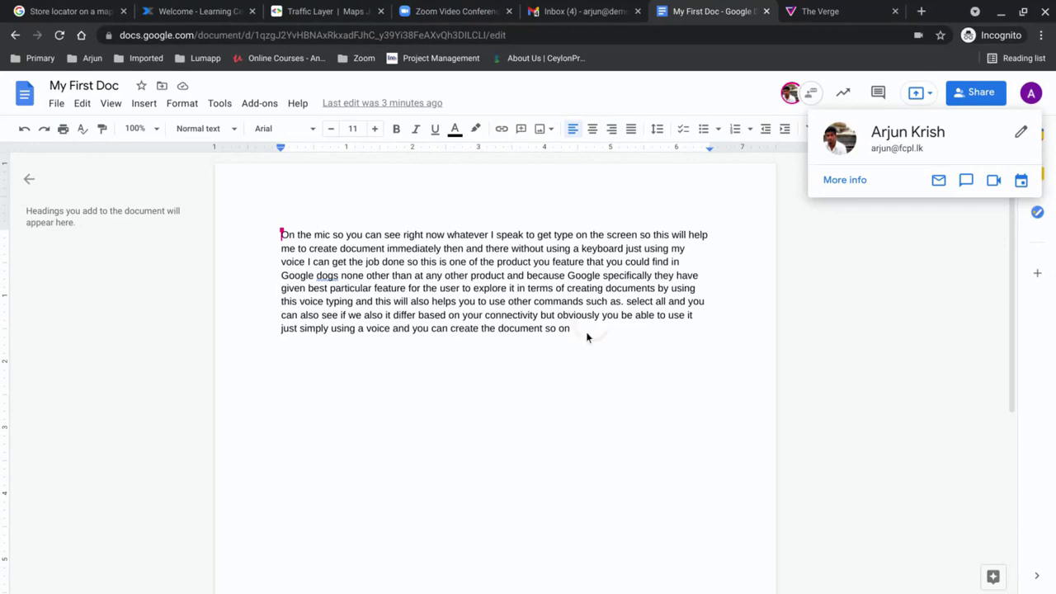
{"action": "left_click", "coordinate": [594, 300]}
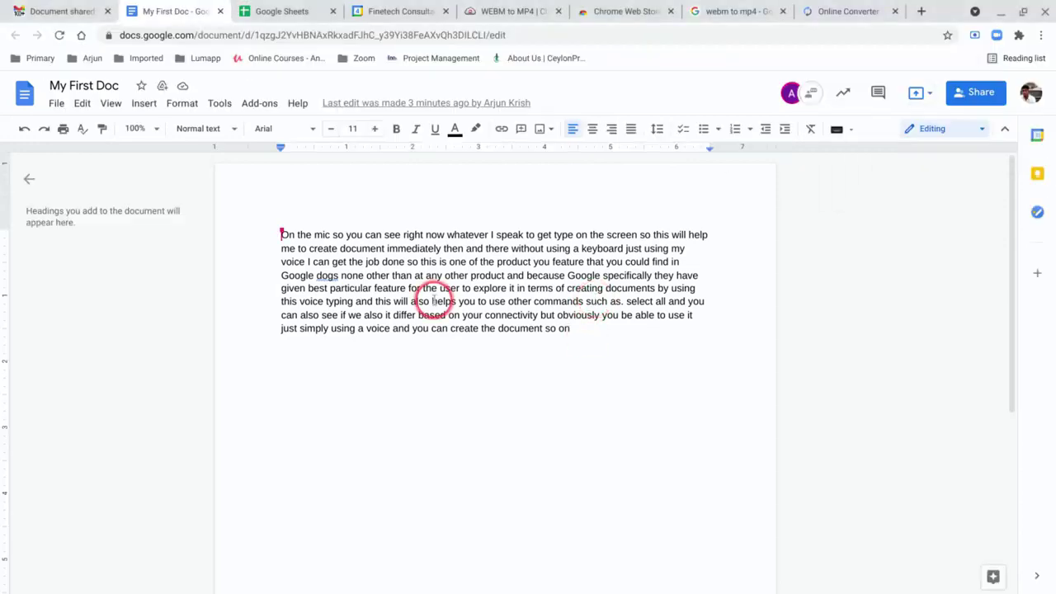
Step: In the recipient's window, add the line "This is a test" below the dictated paragraph, leaving blank space between them
{"action": "left_click", "coordinate": [592, 337]}
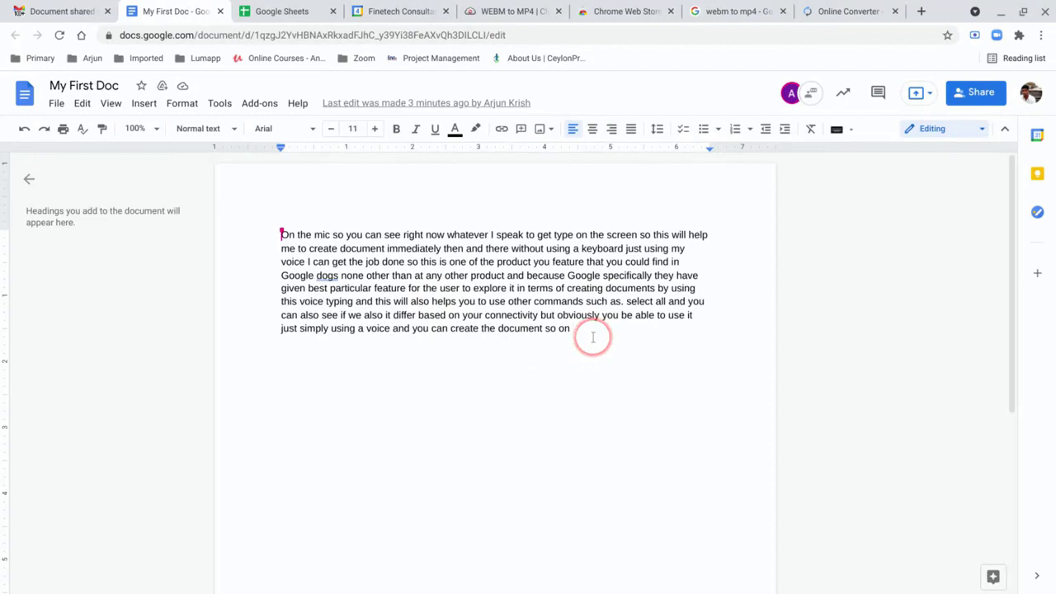
{"action": "key", "text": "Return"}
{"action": "key", "text": "Return"}
{"action": "key", "text": "Return"}
{"action": "type", "text": "yi"}
{"action": "key", "text": "BackSpace"}
{"action": "key", "text": "BackSpace"}
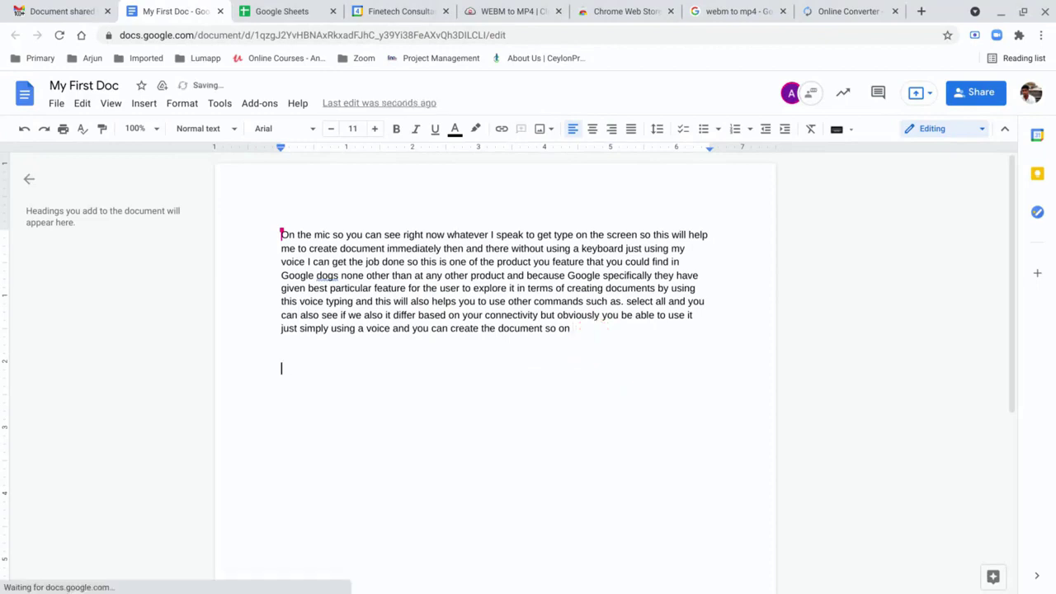
{"action": "type", "text": "the"}
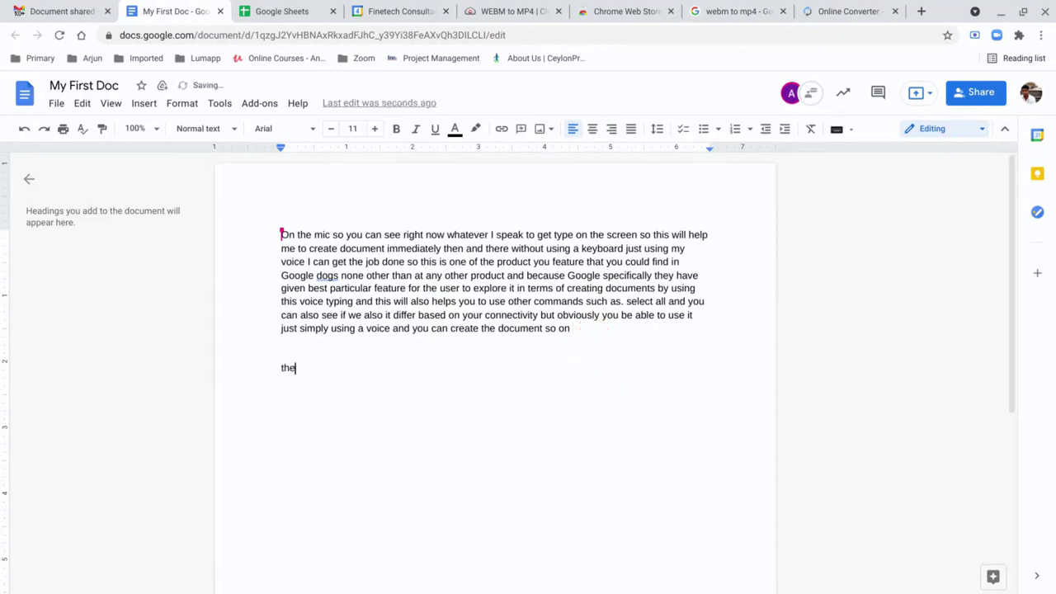
{"action": "key", "text": "BackSpace"}
{"action": "type", "text": "is is a test"}
Step: Download the document as a PDF from the owner's window and check the downloaded file
{"action": "key", "text": "alt+Tab"}
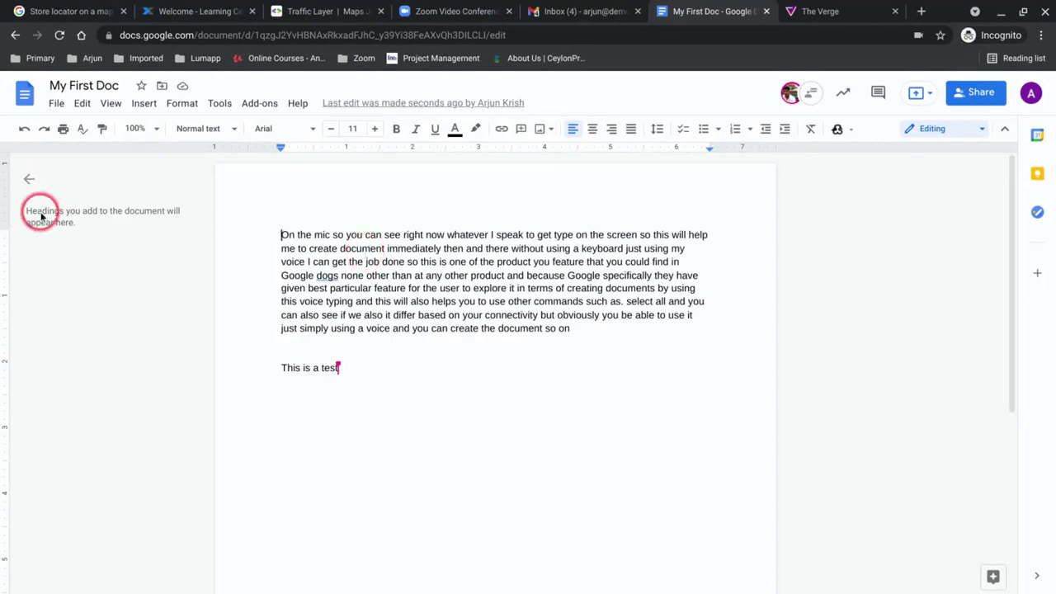
{"action": "left_click", "coordinate": [55, 104]}
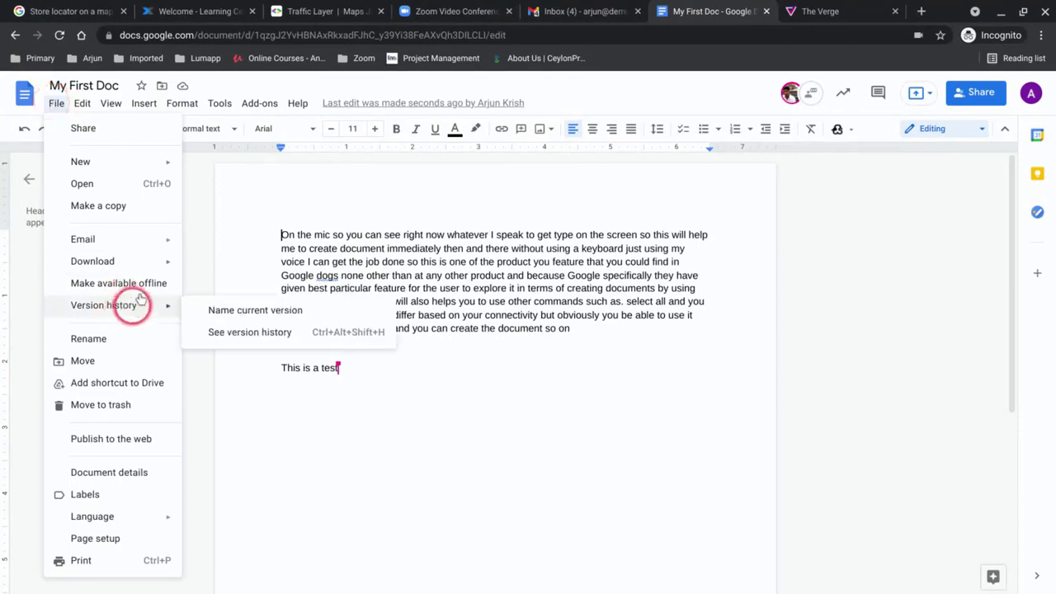
{"action": "mouse_move", "coordinate": [130, 262]}
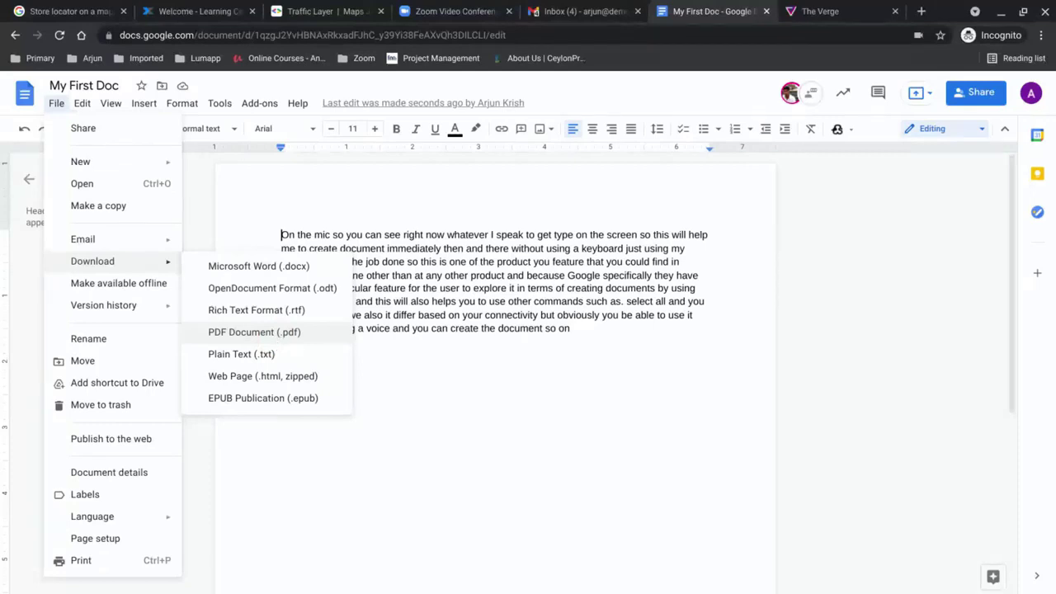
{"action": "left_click", "coordinate": [278, 344]}
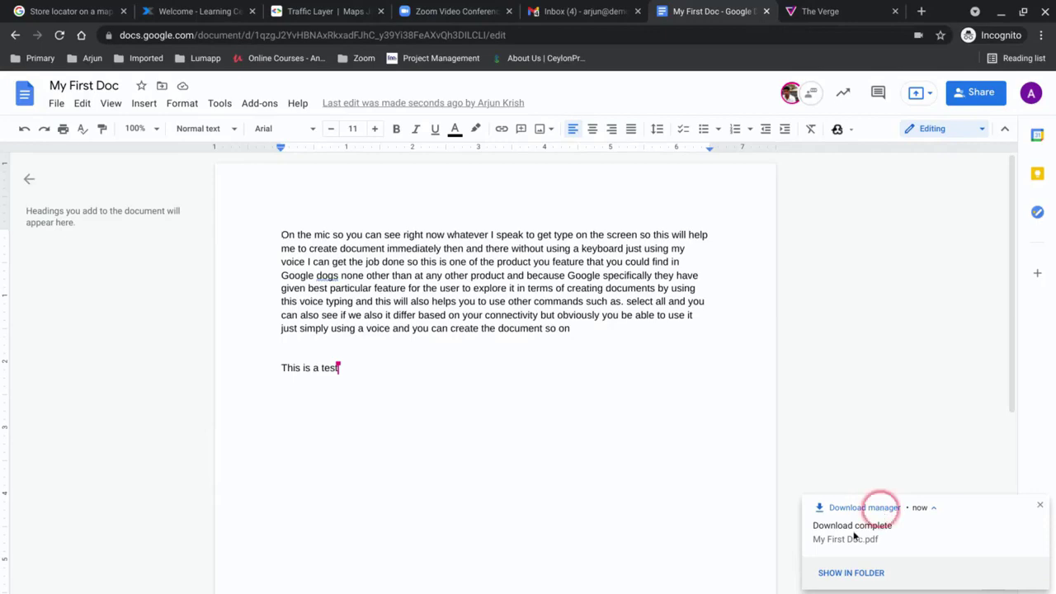
{"action": "left_click", "coordinate": [839, 537]}
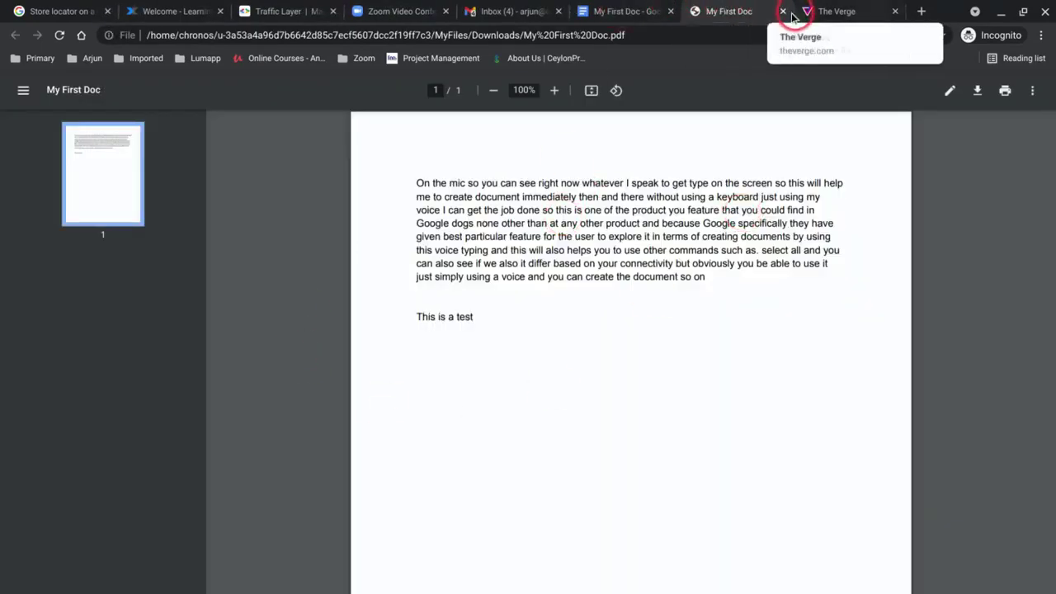
{"action": "left_click", "coordinate": [617, 11]}
{"action": "left_click", "coordinate": [523, 373]}
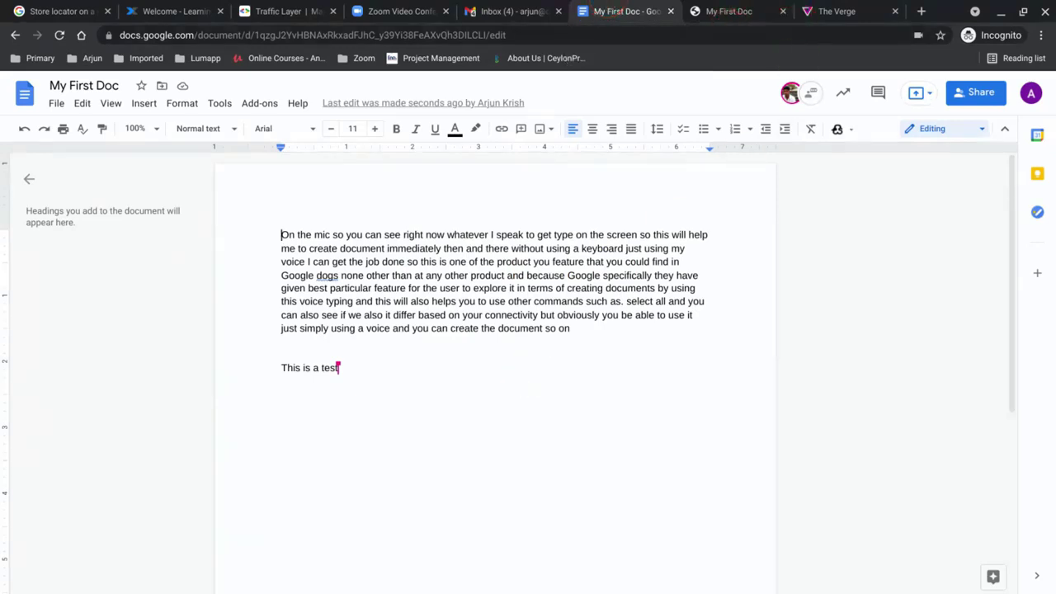
{"action": "left_click", "coordinate": [532, 325]}
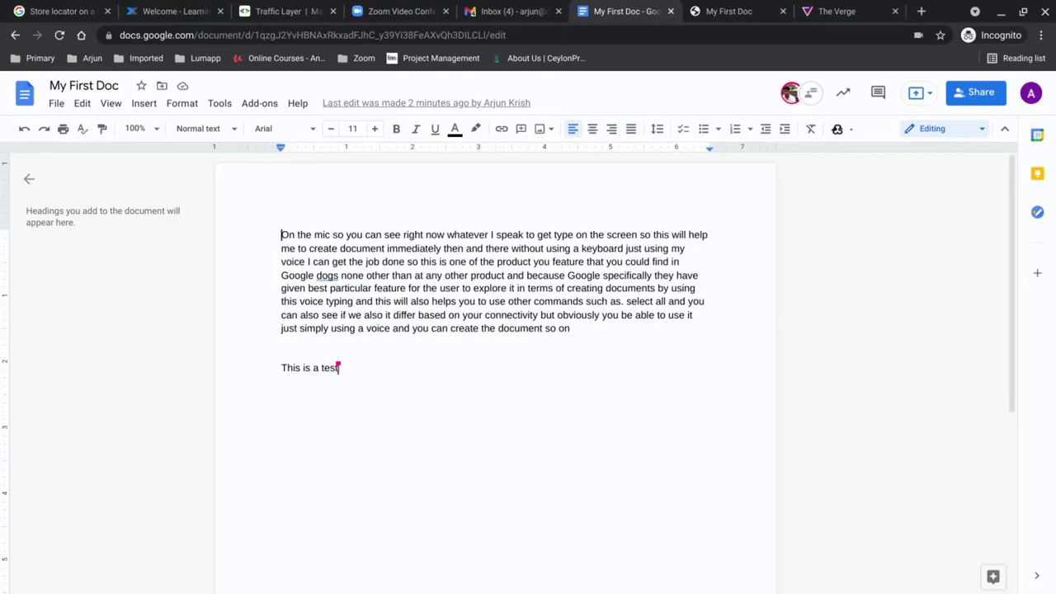
Step: Switch to The Verge's home page and open the article about the Pixel 6 announcement with custom, Google-designed chips
{"action": "left_click", "coordinate": [835, 10]}
{"action": "scroll", "coordinate": [356, 391], "scroll_direction": "down", "scroll_amount": 1}
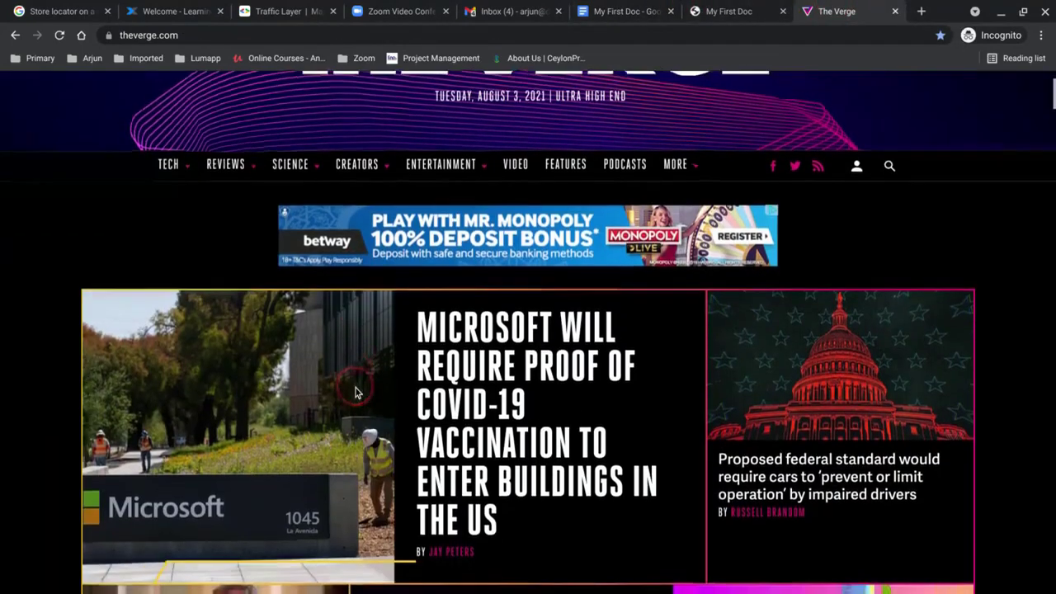
{"action": "mouse_move", "coordinate": [284, 163]}
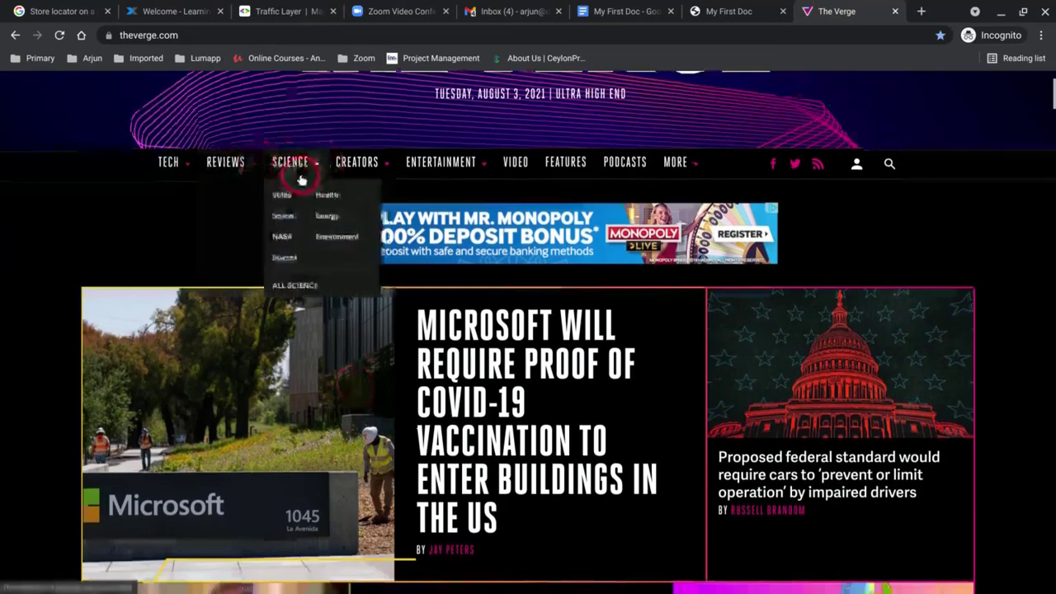
{"action": "left_click", "coordinate": [293, 176]}
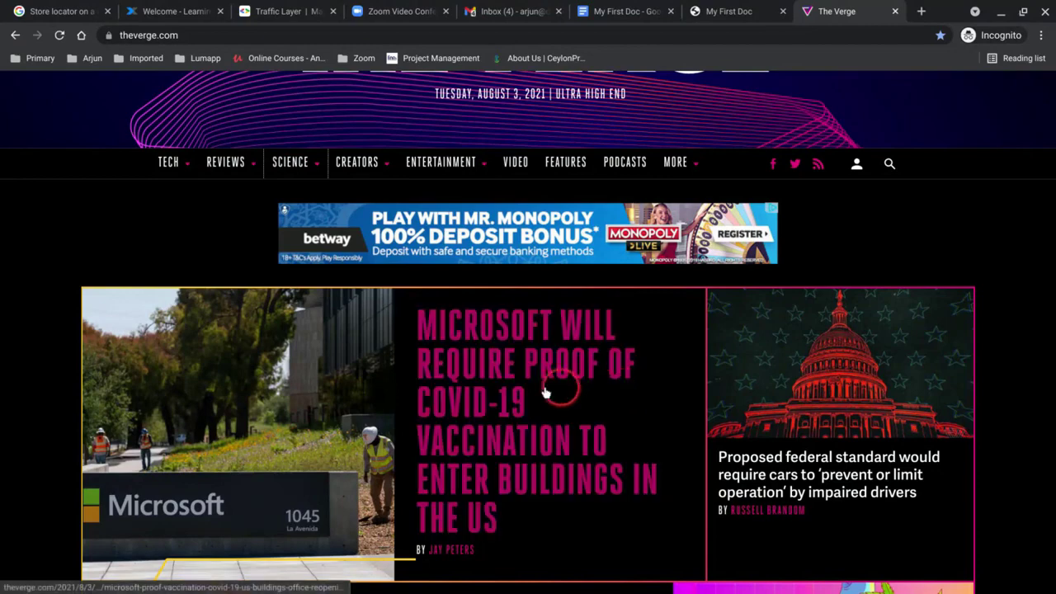
{"action": "scroll", "coordinate": [384, 392], "scroll_direction": "down", "scroll_amount": 3}
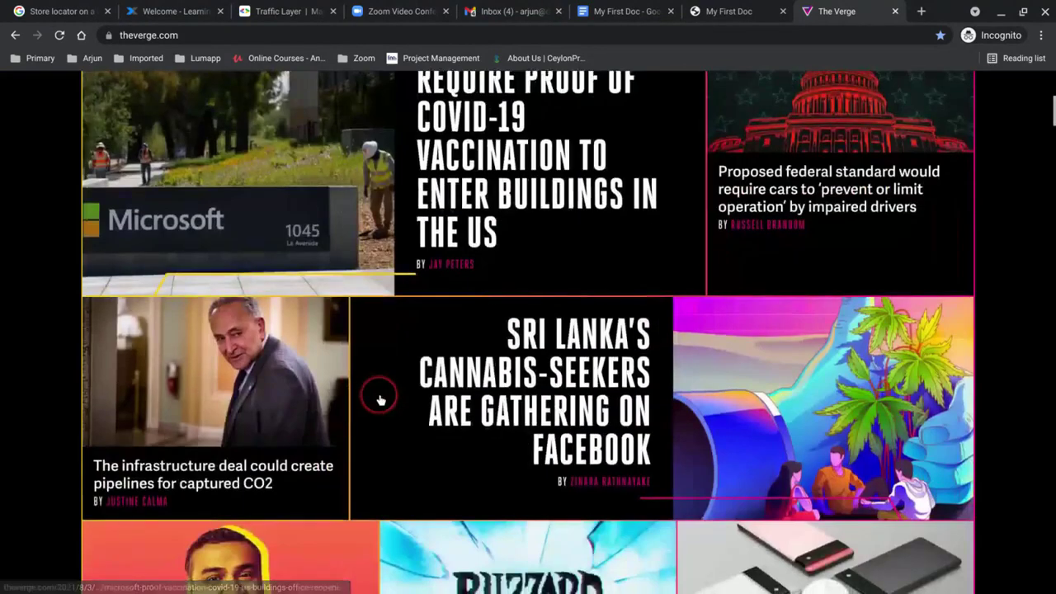
{"action": "scroll", "coordinate": [433, 391], "scroll_direction": "down", "scroll_amount": 4}
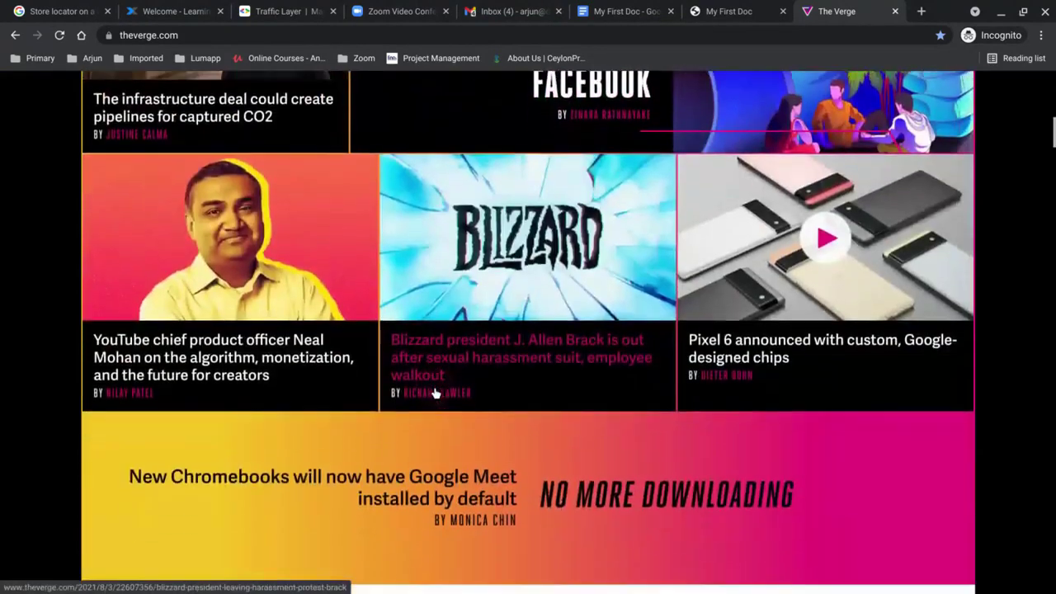
{"action": "left_click", "coordinate": [721, 348]}
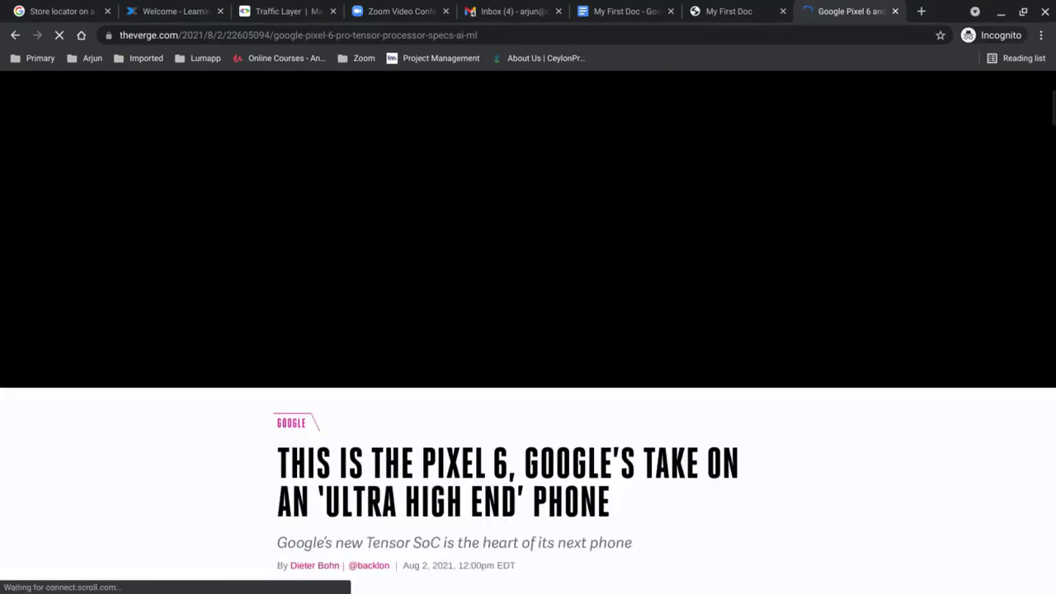
Step: Copy the article's two paragraphs beginning "Tensor is an SoC" and "Less mysterious"
{"action": "scroll", "coordinate": [621, 386], "scroll_direction": "down", "scroll_amount": 5}
{"action": "scroll", "coordinate": [719, 455], "scroll_direction": "down", "scroll_amount": 1}
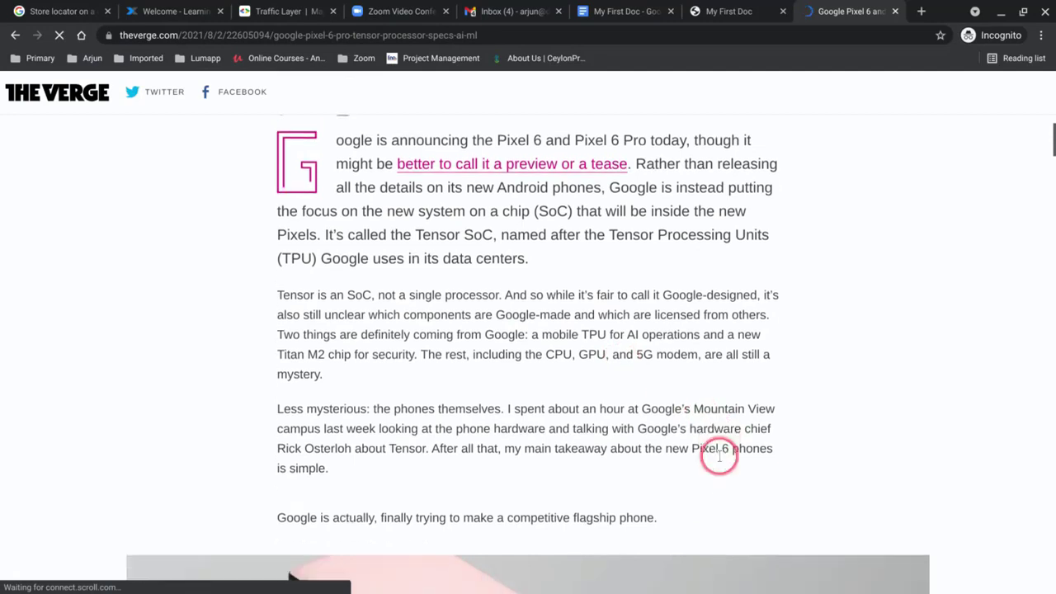
{"action": "triple_click", "coordinate": [253, 311]}
{"action": "key", "text": "ctrl+c"}
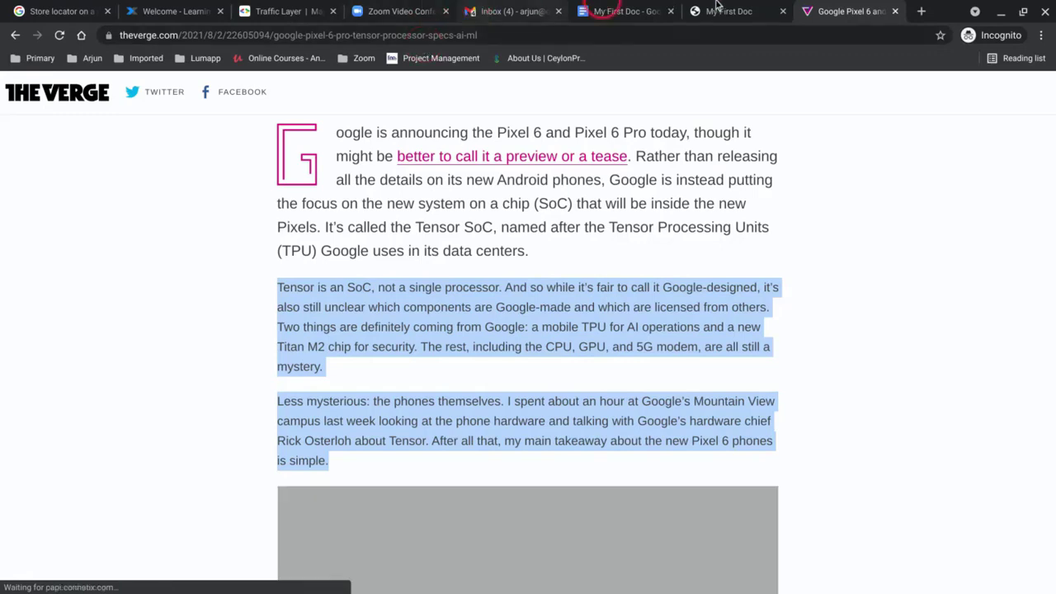
Step: Replace all the text in "My First Doc" with the two copied article paragraphs
{"action": "left_click", "coordinate": [611, 6]}
{"action": "left_click", "coordinate": [395, 354]}
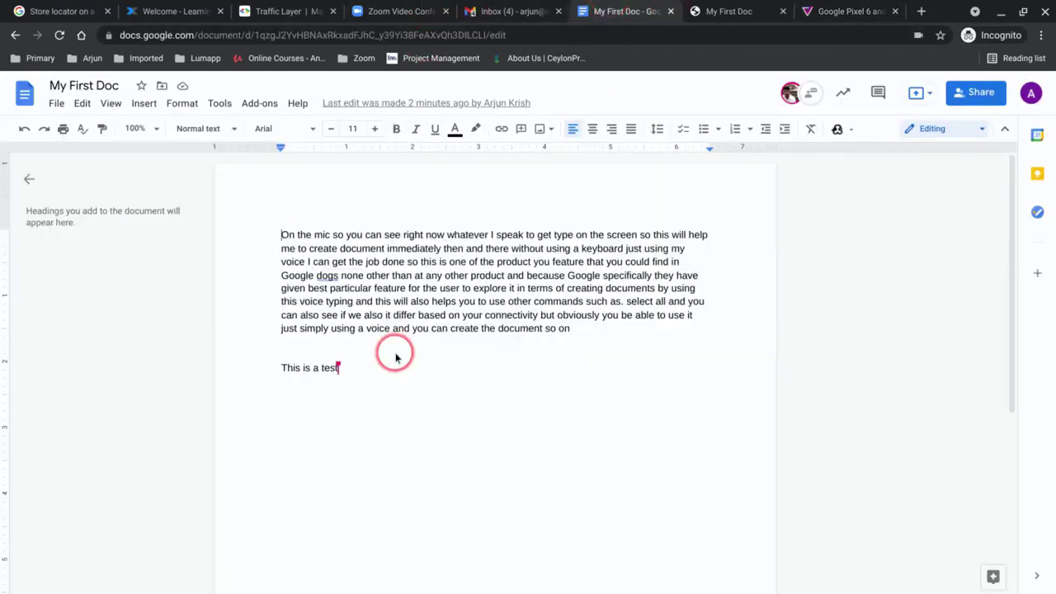
{"action": "key", "text": "ctrl+a"}
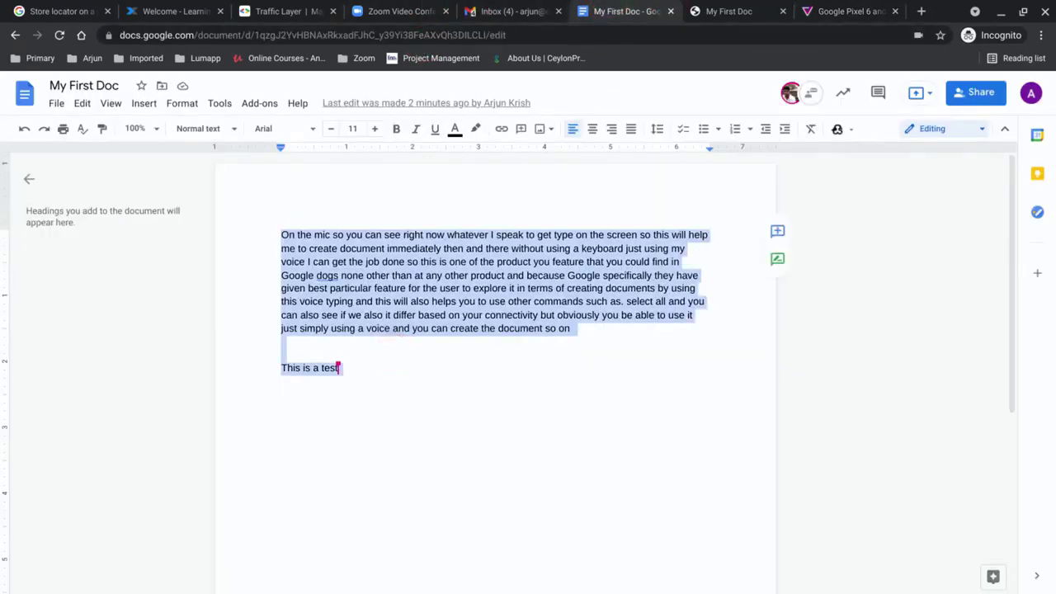
{"action": "key", "text": "ctrl+v"}
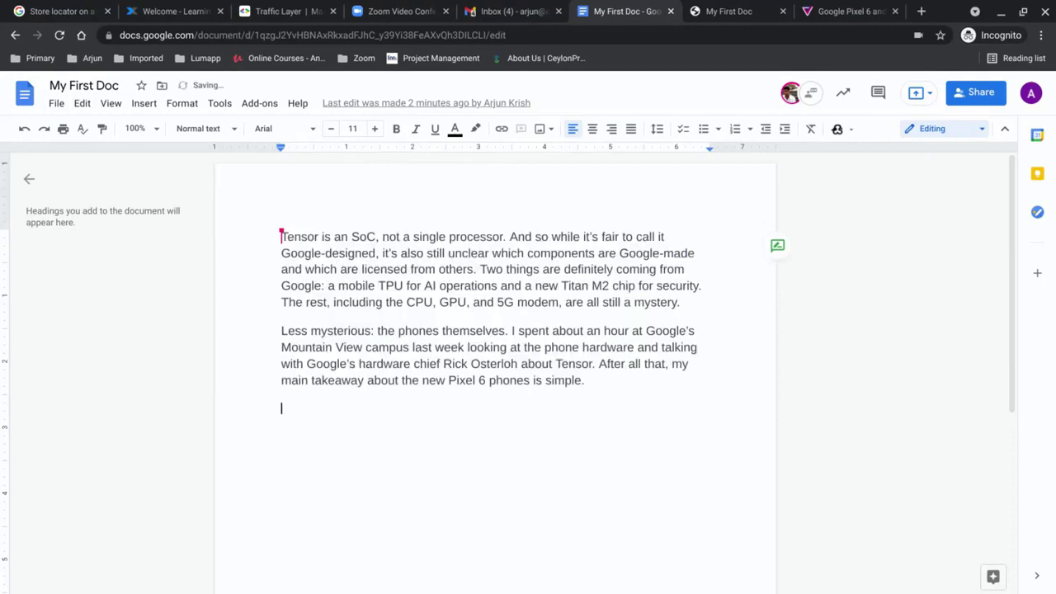
{"action": "left_click", "coordinate": [380, 405]}
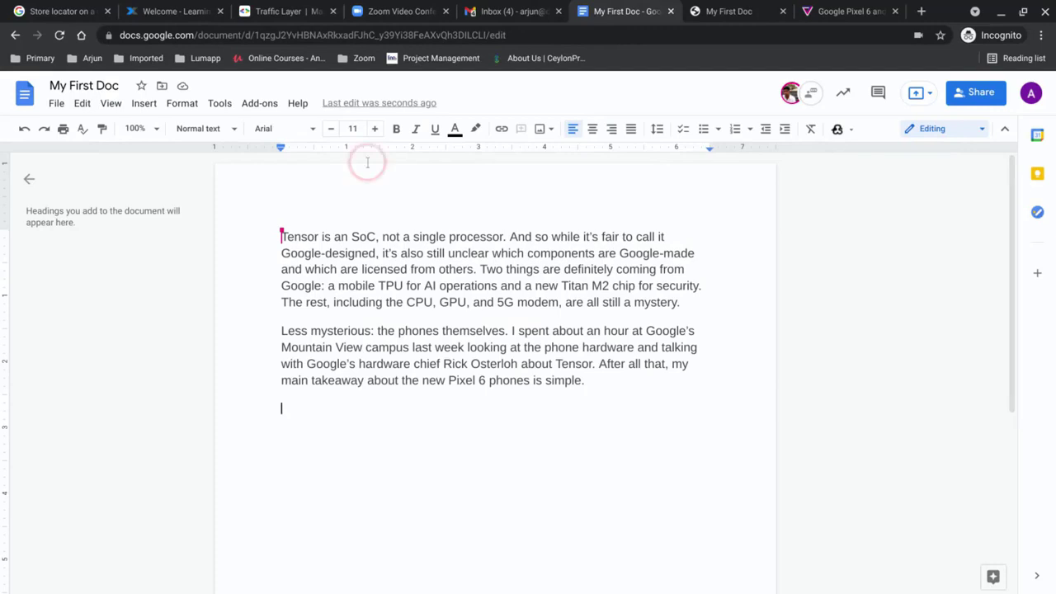
Step: Translate the document into Sinhala as a new document titled "Translated copy of My First Doc"
{"action": "left_click", "coordinate": [219, 104]}
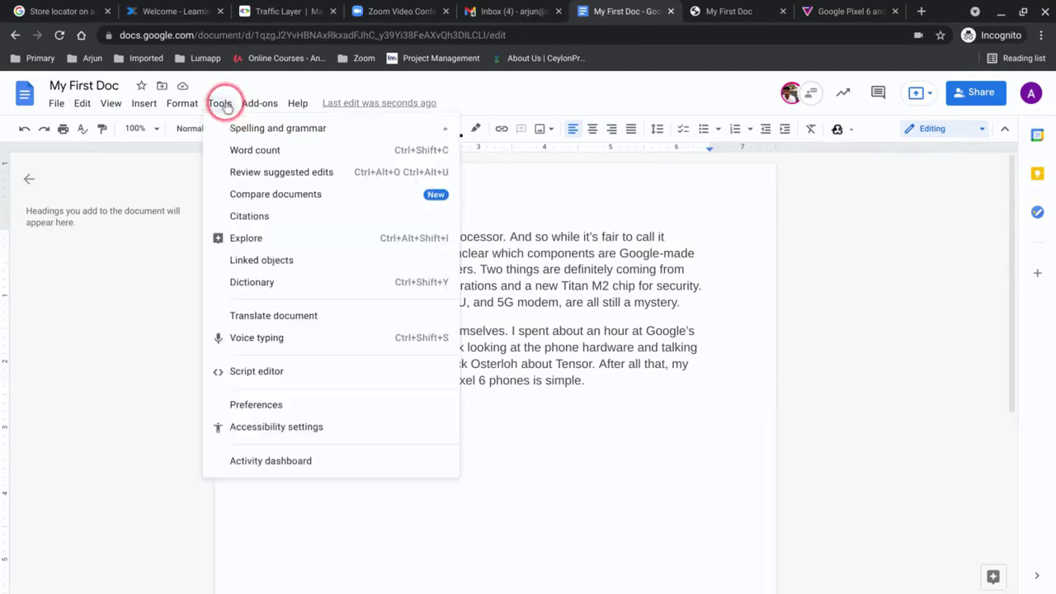
{"action": "left_click", "coordinate": [314, 316]}
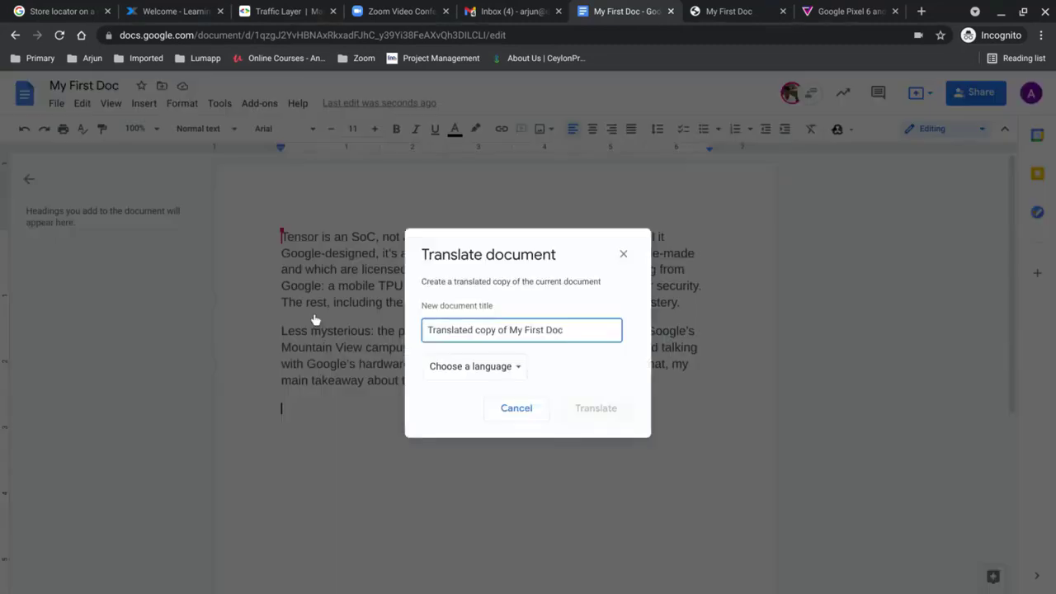
{"action": "left_click", "coordinate": [508, 384]}
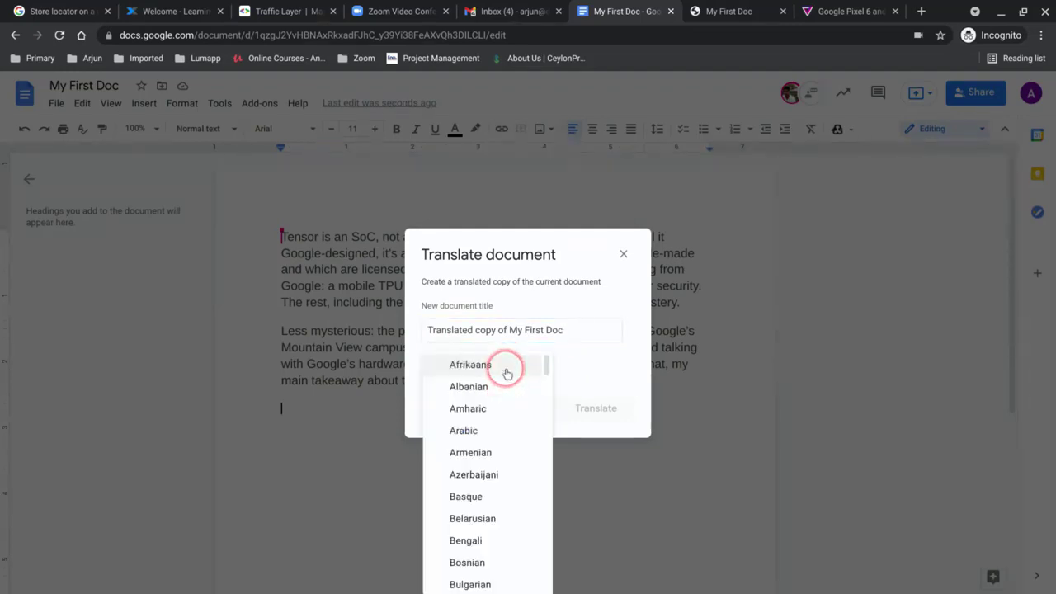
{"action": "scroll", "coordinate": [505, 380], "scroll_direction": "down", "scroll_amount": 3}
{"action": "scroll", "coordinate": [492, 481], "scroll_direction": "down", "scroll_amount": 15}
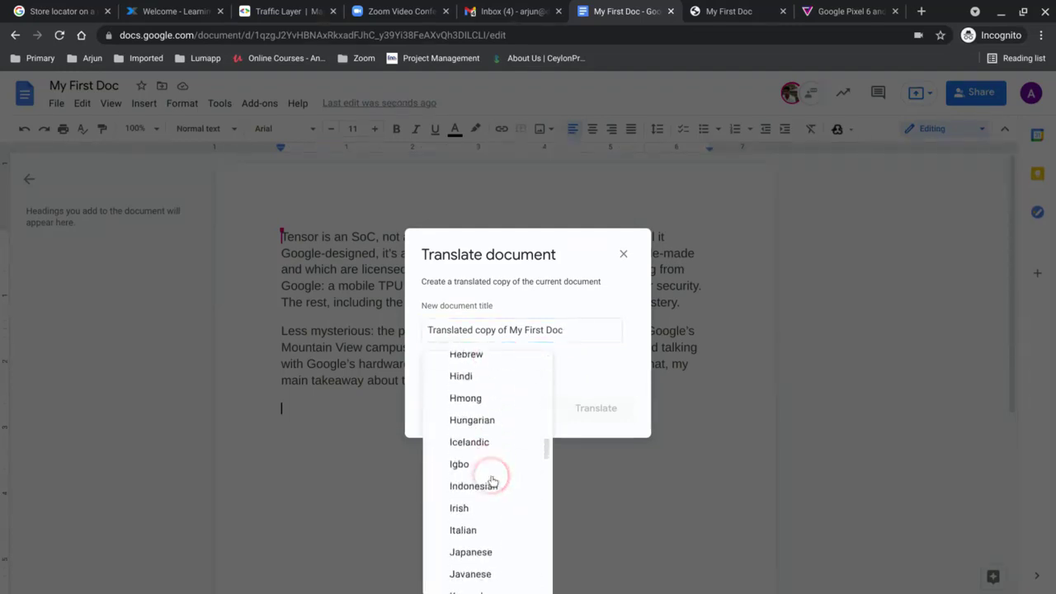
{"action": "scroll", "coordinate": [478, 495], "scroll_direction": "down", "scroll_amount": 5}
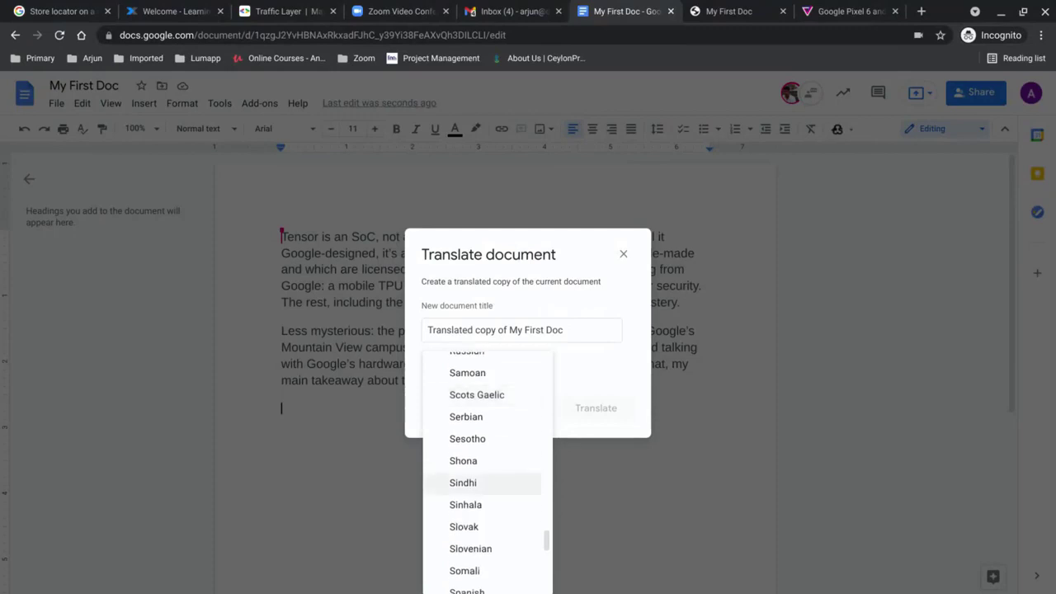
{"action": "left_click", "coordinate": [479, 505]}
{"action": "left_click", "coordinate": [601, 413]}
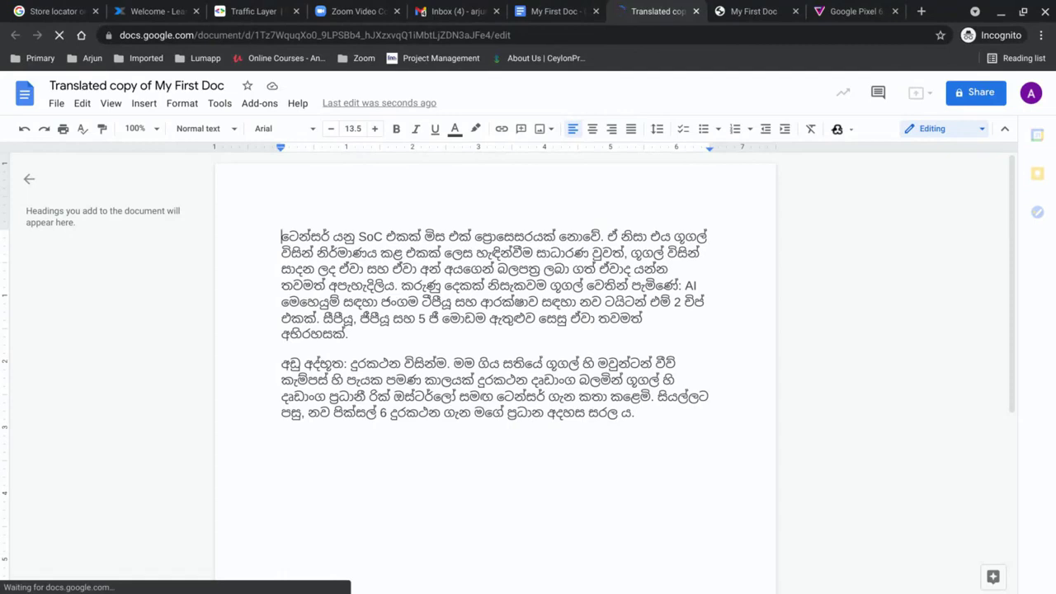
{"action": "left_click", "coordinate": [595, 362]}
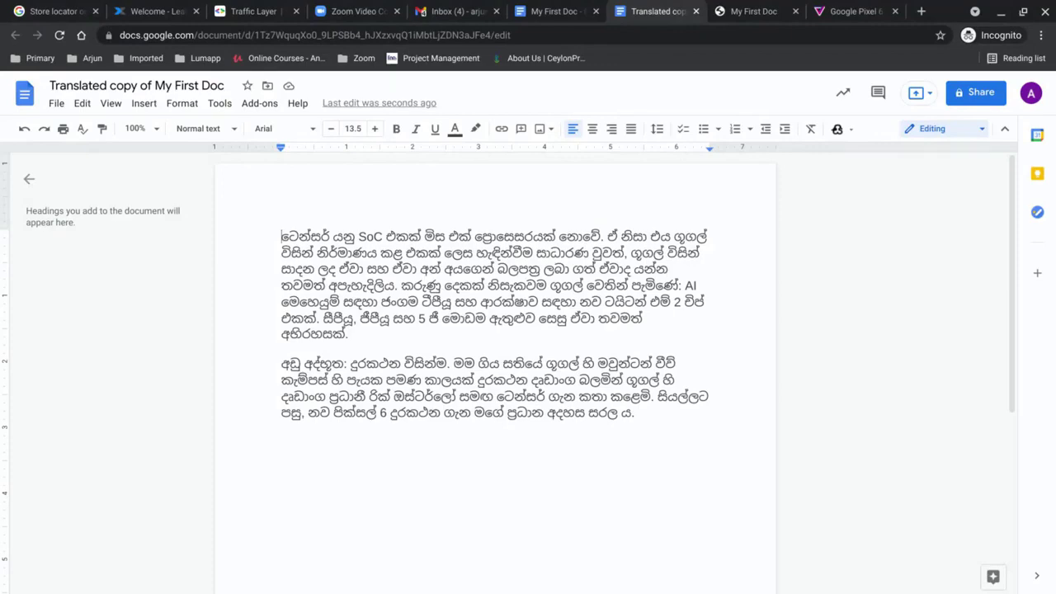
Step: Return to the original "My First Doc", dismiss the translation dialog, and look through the available document languages
{"action": "left_click", "coordinate": [565, 12]}
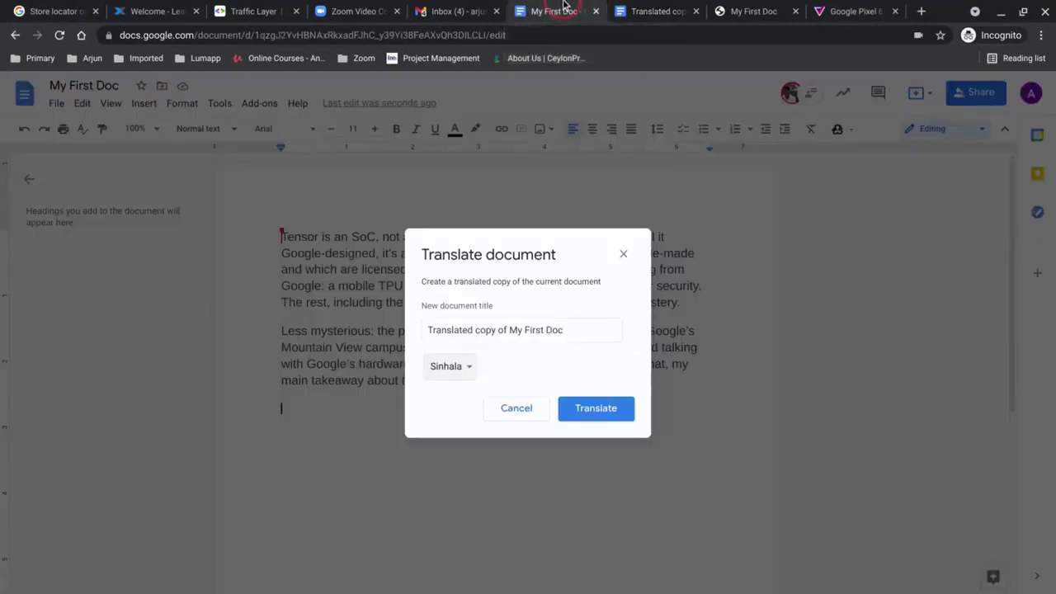
{"action": "left_click", "coordinate": [563, 307]}
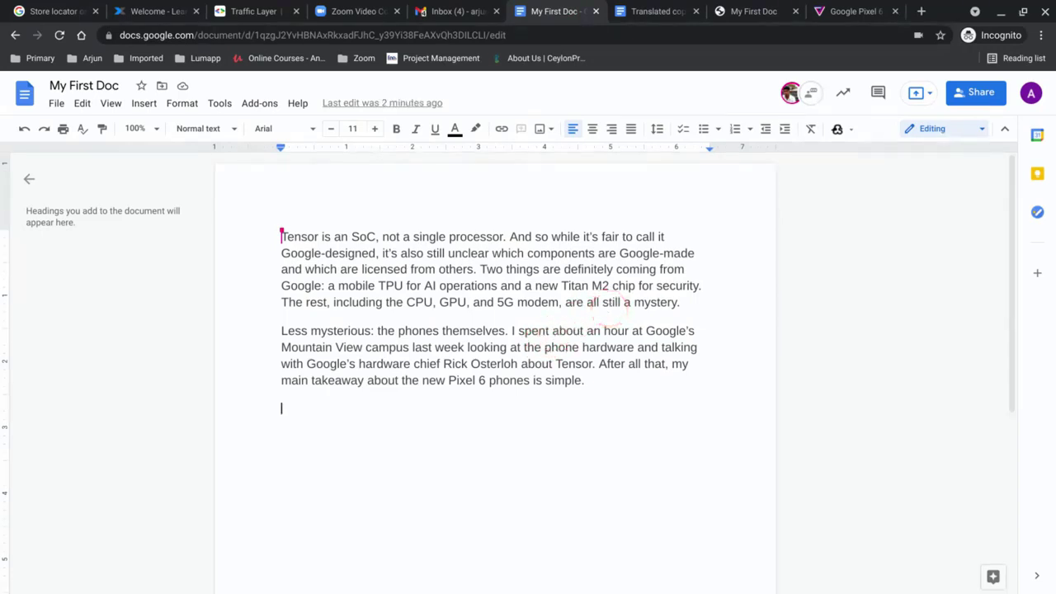
{"action": "left_click", "coordinate": [56, 105]}
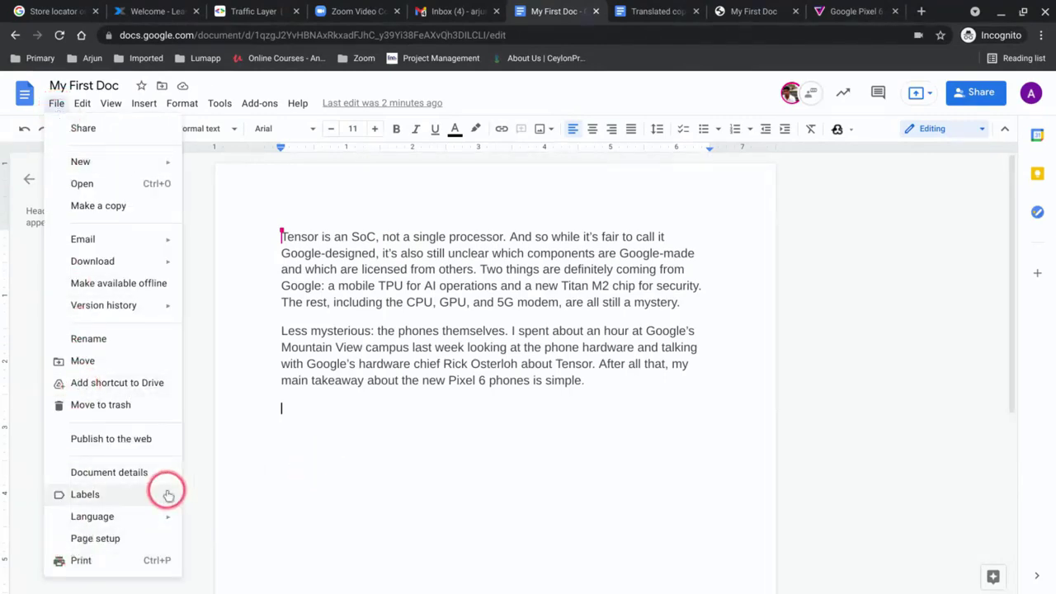
{"action": "mouse_move", "coordinate": [161, 520]}
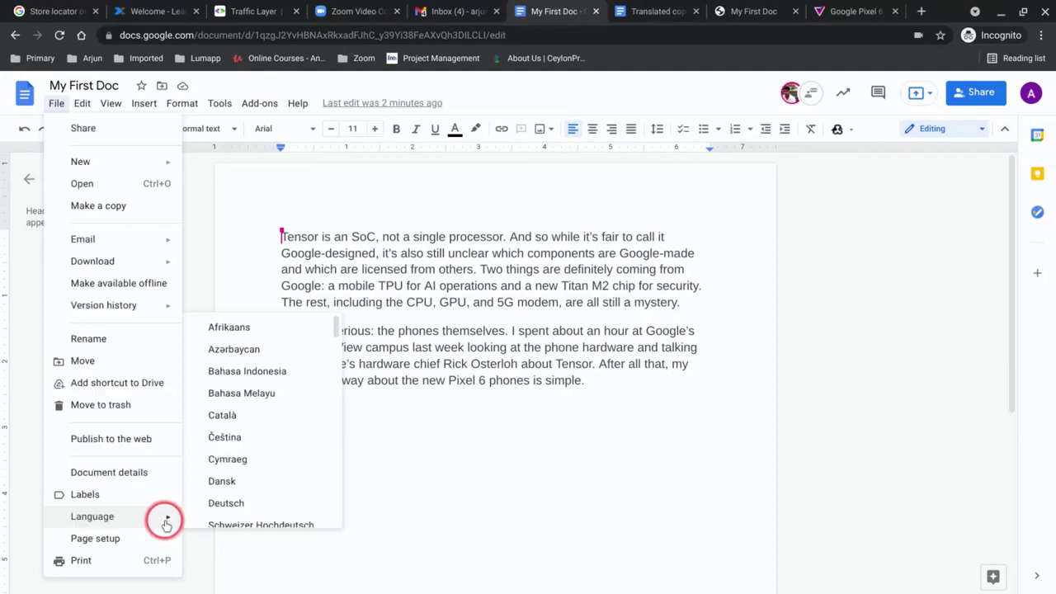
{"action": "scroll", "coordinate": [235, 453], "scroll_direction": "down", "scroll_amount": 15}
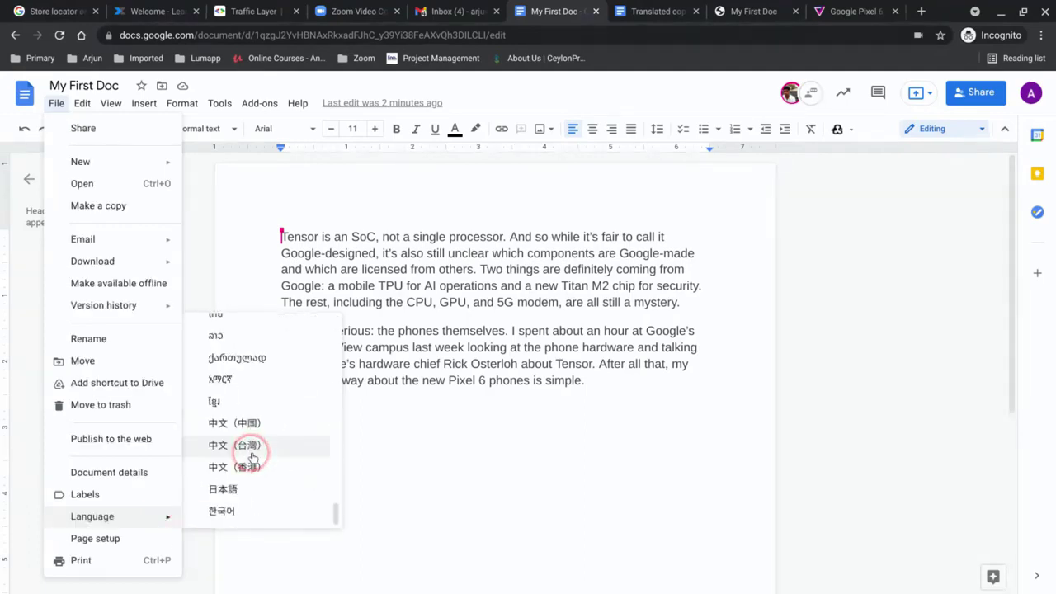
{"action": "scroll", "coordinate": [251, 375], "scroll_direction": "up", "scroll_amount": 2}
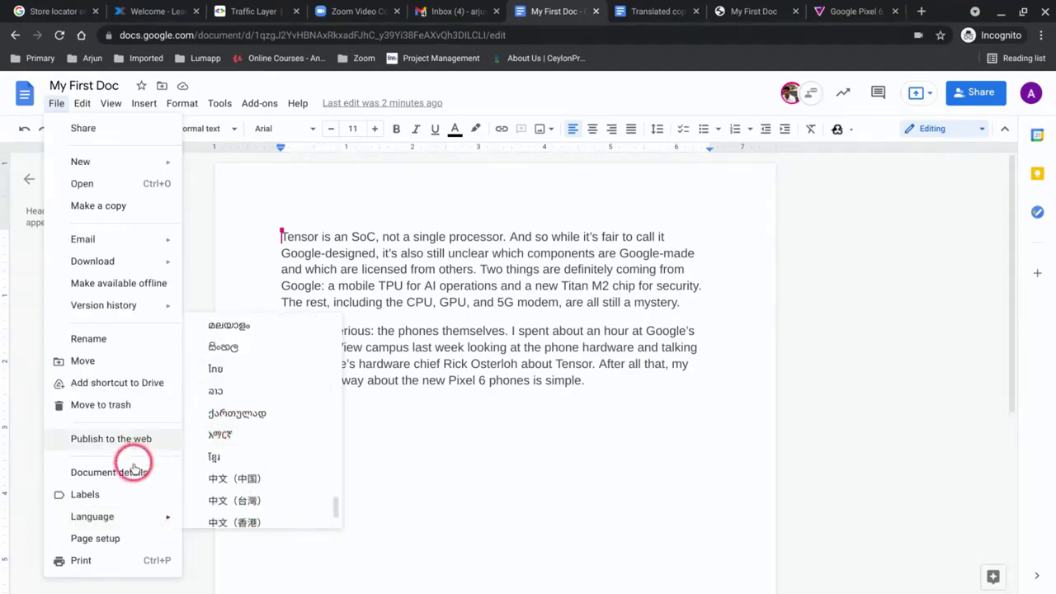
Step: Turn on the Sinhala (සිංහල) transliteration input tool for "My First Doc" and check that it is selected
{"action": "left_click", "coordinate": [850, 130]}
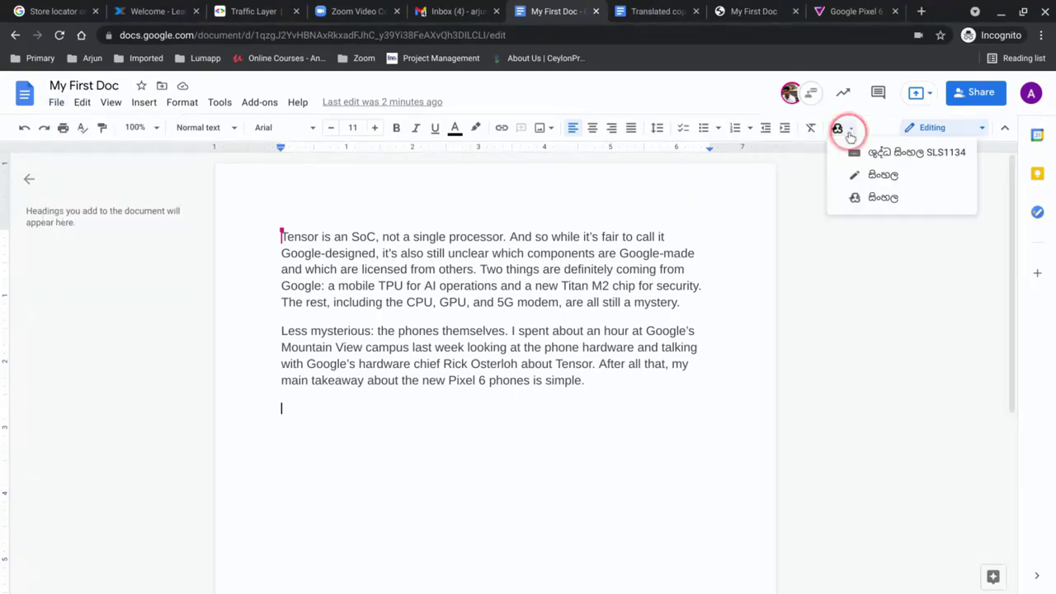
{"action": "left_click", "coordinate": [856, 197]}
{"action": "left_click", "coordinate": [851, 128]}
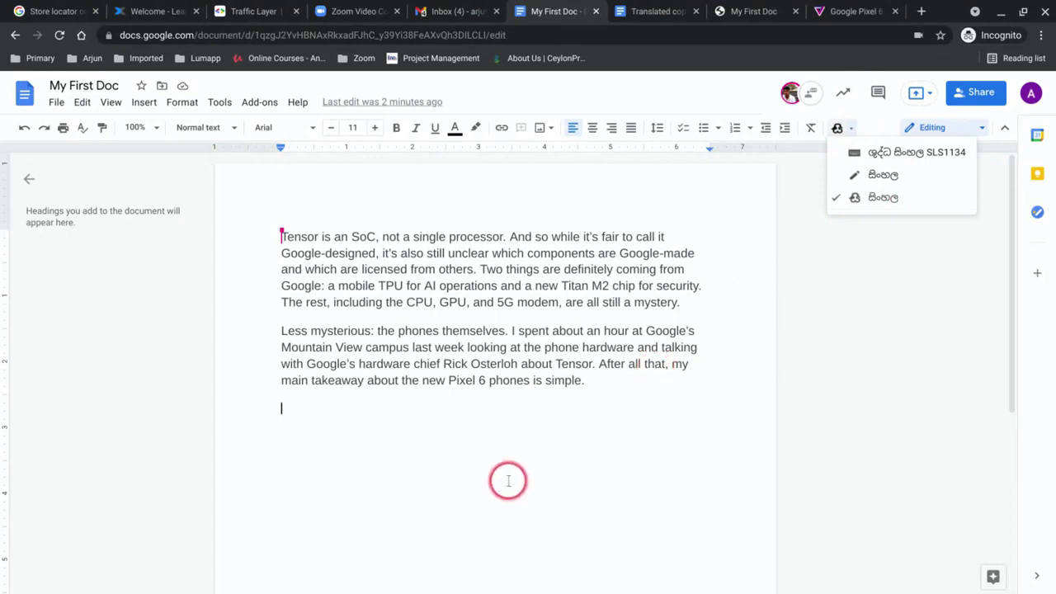
Step: Try to enter "ayubowan" as the Sinhala word ආයුබෝවන් on the empty line below the second paragraph
{"action": "left_click", "coordinate": [309, 425]}
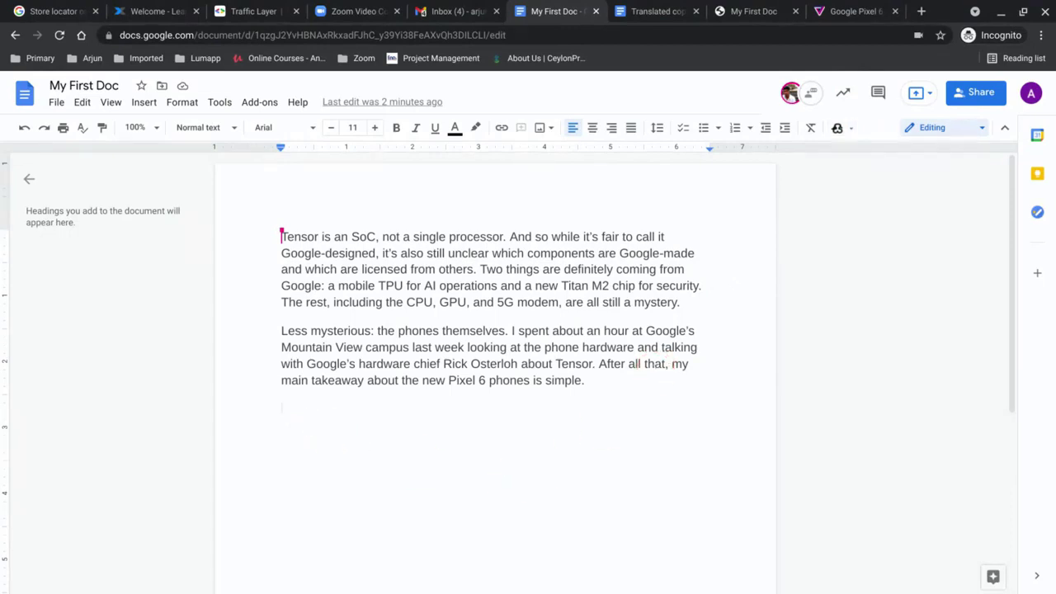
{"action": "type", "text": "ayu"}
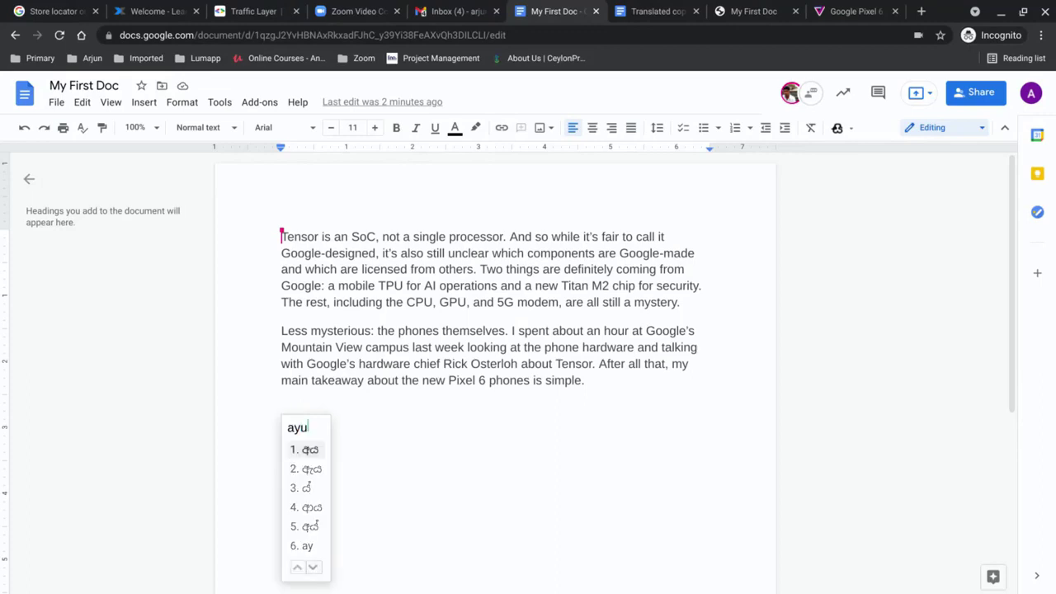
{"action": "type", "text": "bowan"}
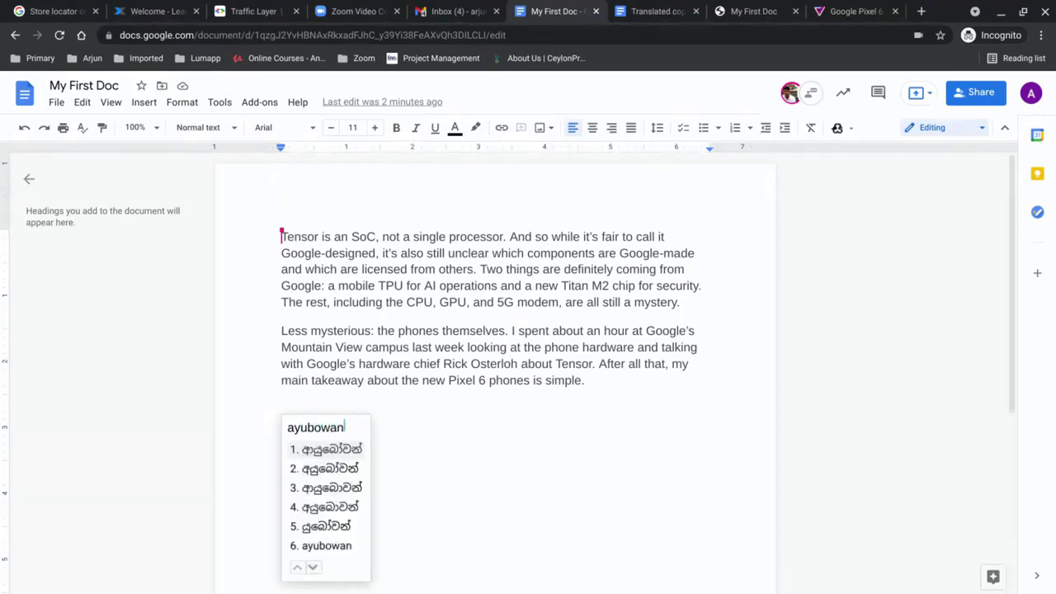
{"action": "left_click", "coordinate": [317, 452]}
{"action": "left_click", "coordinate": [492, 458]}
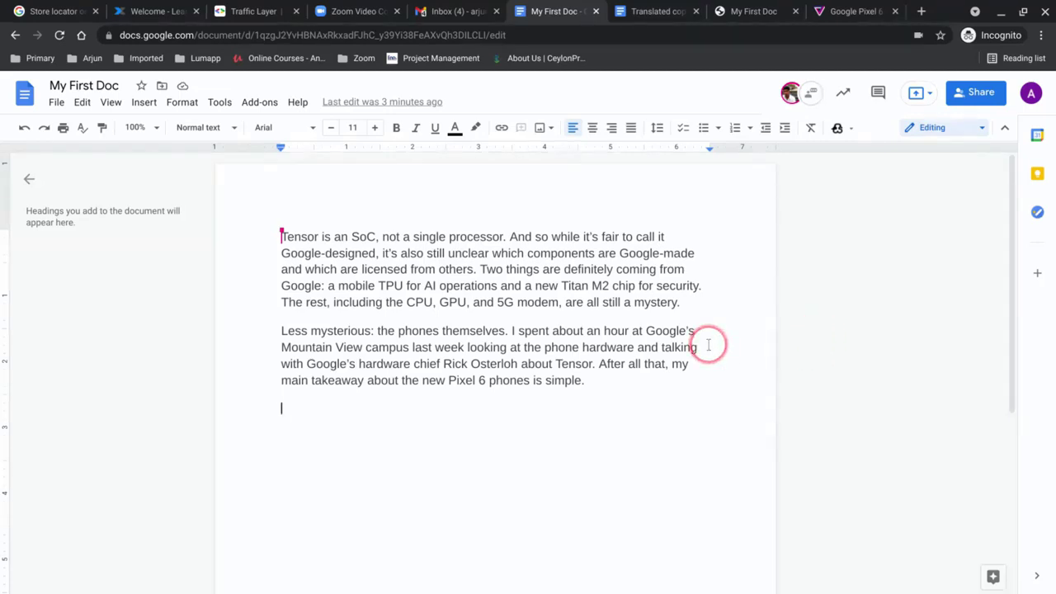
Step: Look at the options for presenting the document to a meeting, including presenting with a meeting code, and close them
{"action": "left_click", "coordinate": [928, 96]}
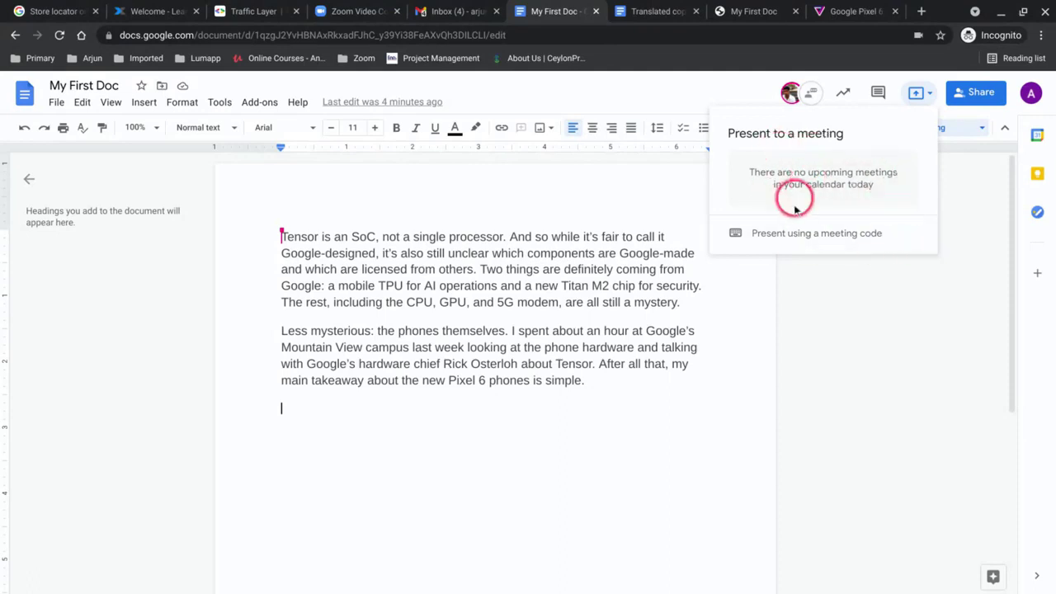
{"action": "left_click", "coordinate": [853, 227]}
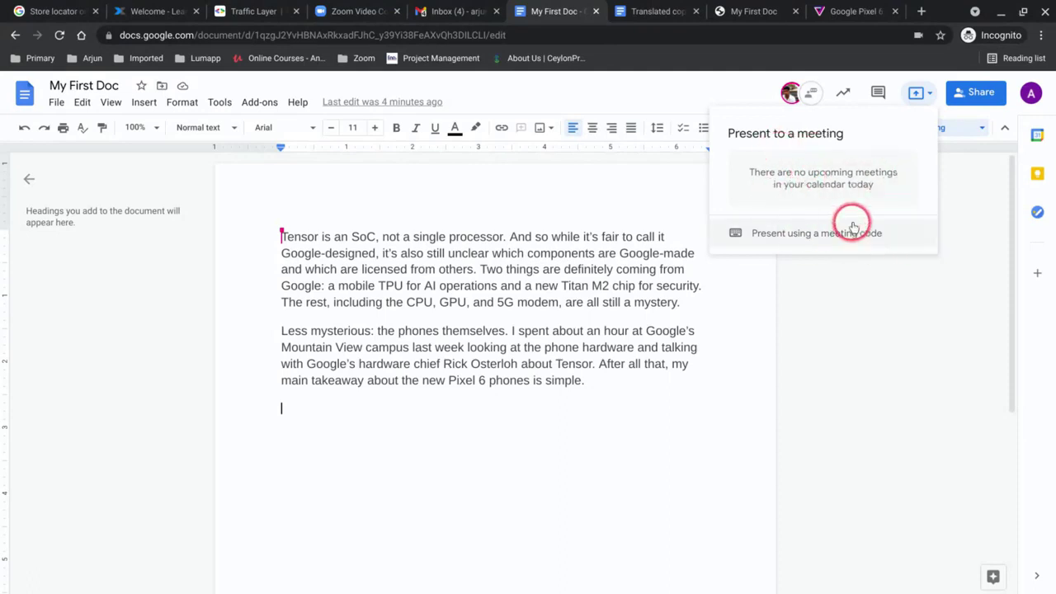
{"action": "left_click", "coordinate": [604, 447]}
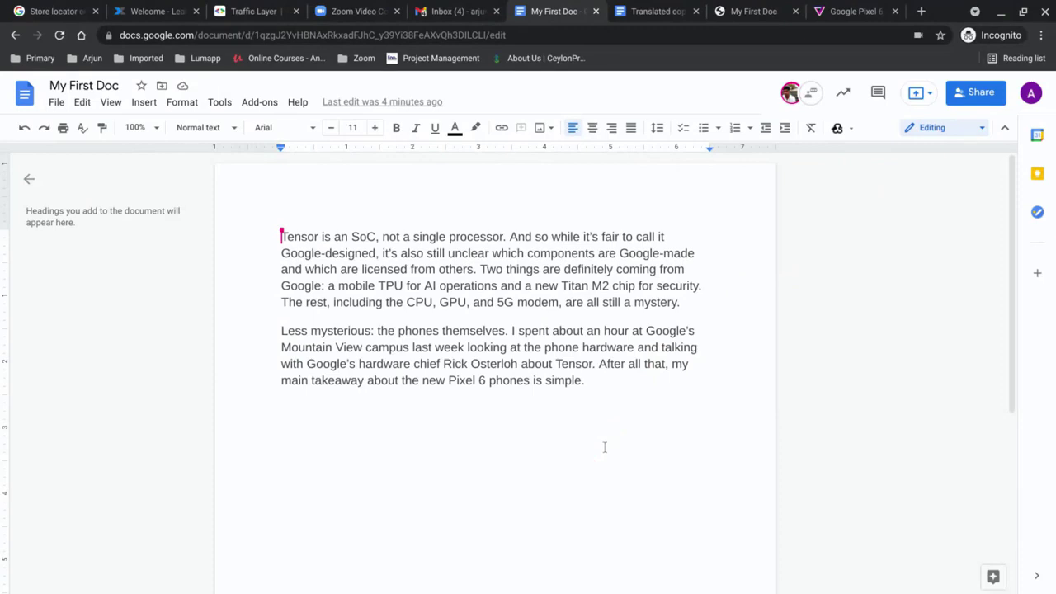